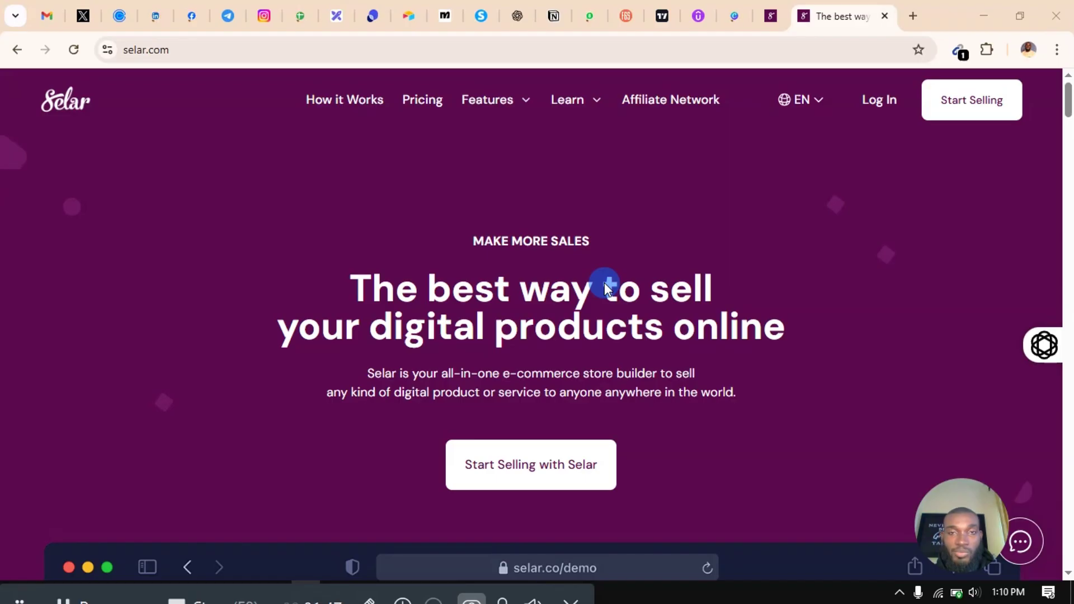
# Close the Selar homepage, go to the creator dashboard and start adding a product
pyautogui.click(885, 16)
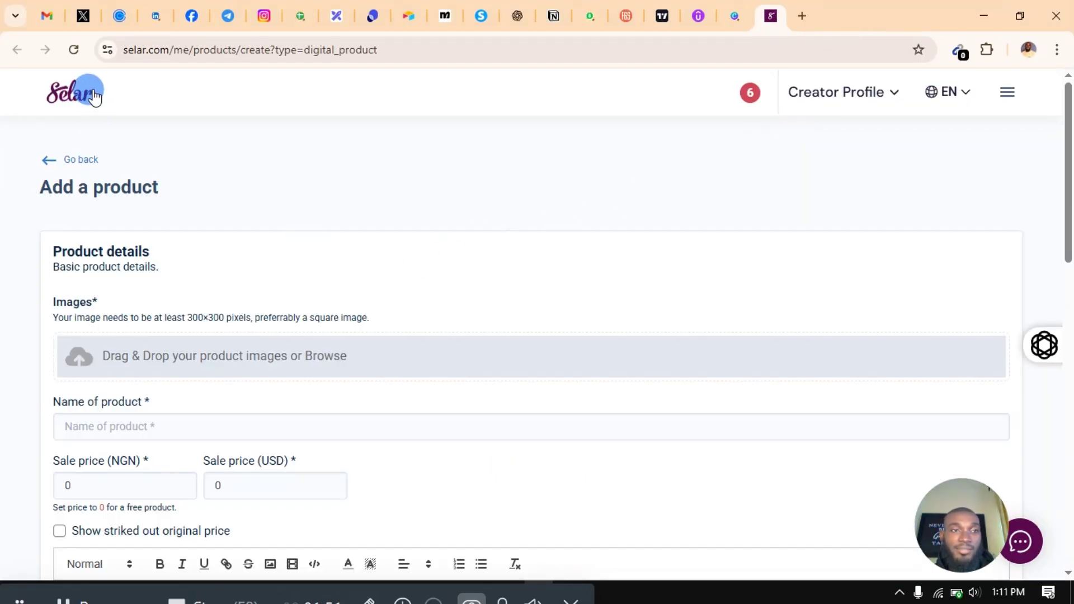
pyautogui.click(63, 106)
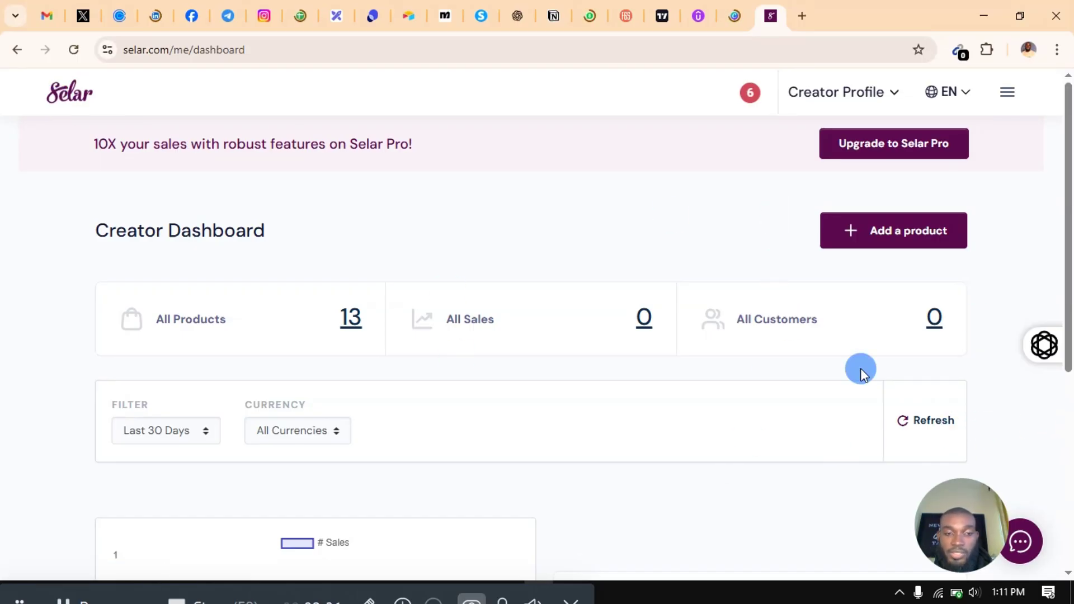
pyautogui.click(861, 247)
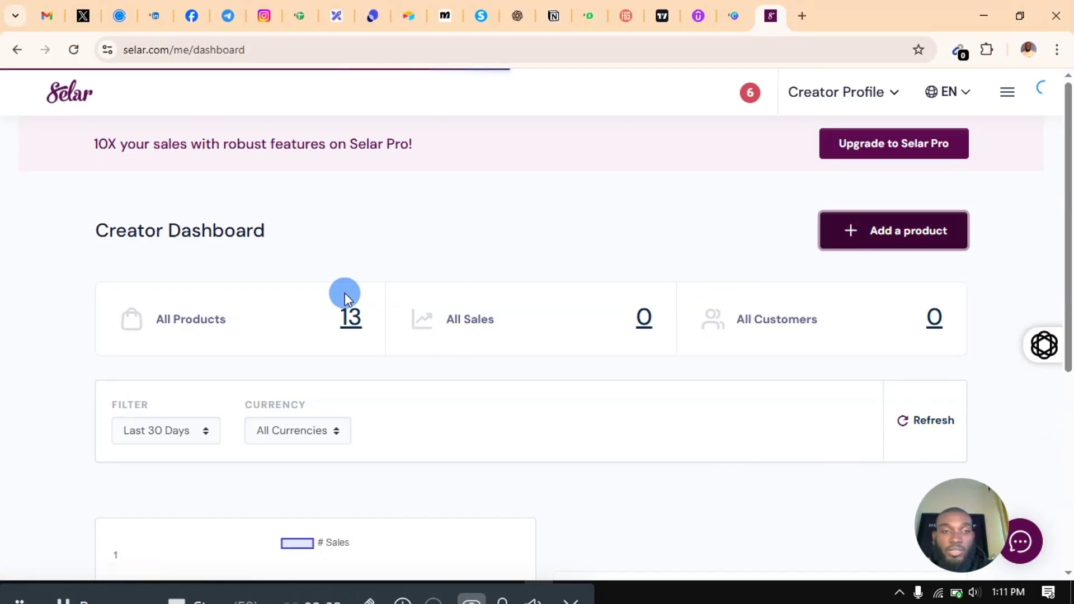
pyautogui.scroll(-2, 191, 269)
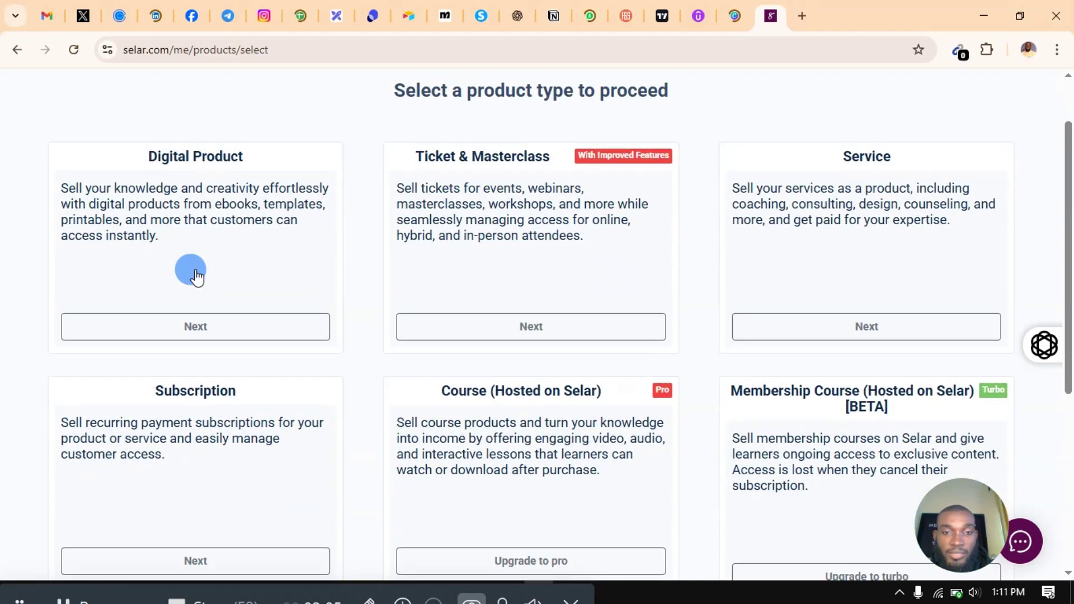
# Look over the available product types and choose Digital Product for the new product
pyautogui.scroll(2, 264, 228)
pyautogui.scroll(-3, 491, 302)
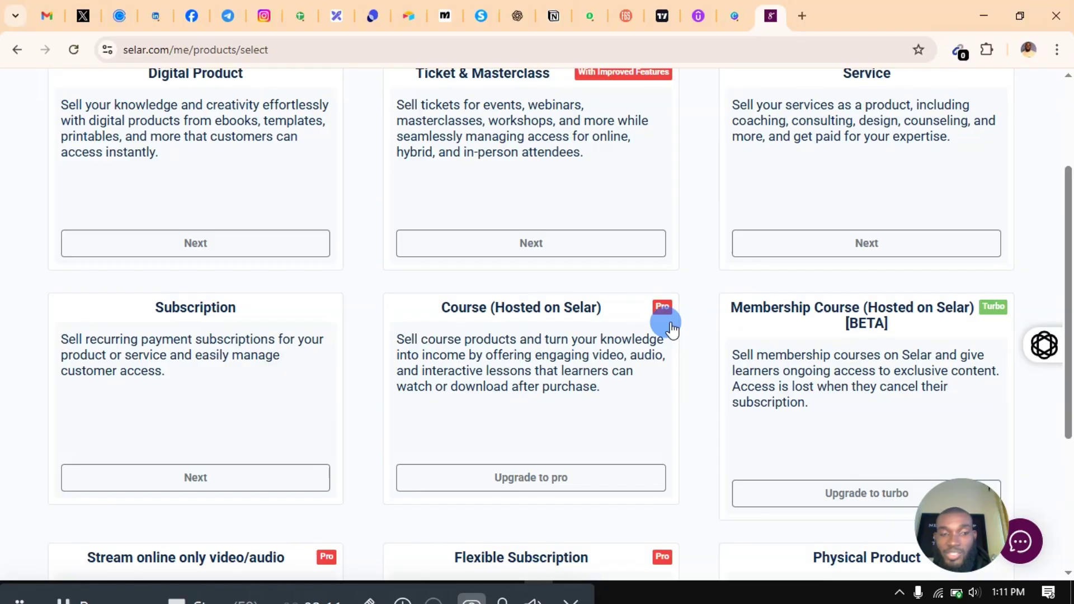
pyautogui.scroll(1, 666, 330)
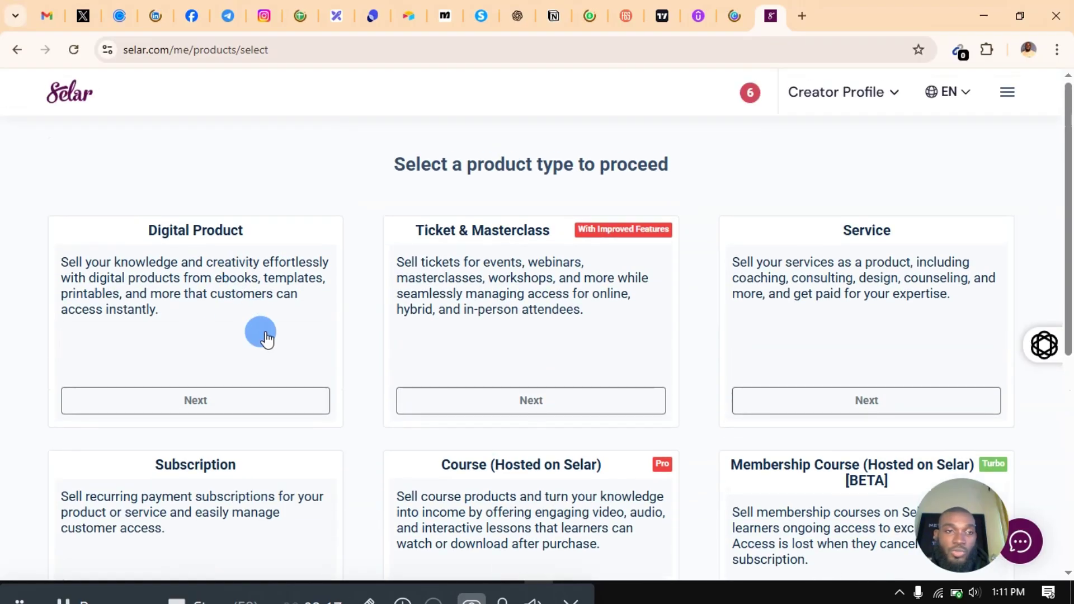
pyautogui.scroll(1, 235, 302)
pyautogui.click(243, 402)
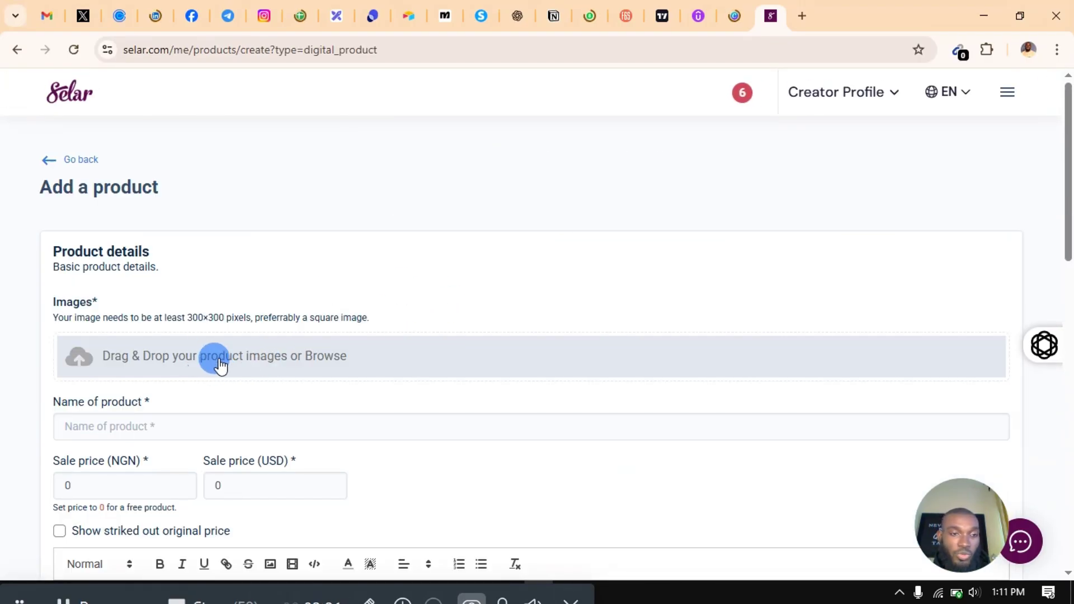
# Upload "OPARIS CONSULT STRATEGIZE. BUILD. DOMINATE. (Instagram Post (45))" from Downloads as the product image
pyautogui.click(283, 355)
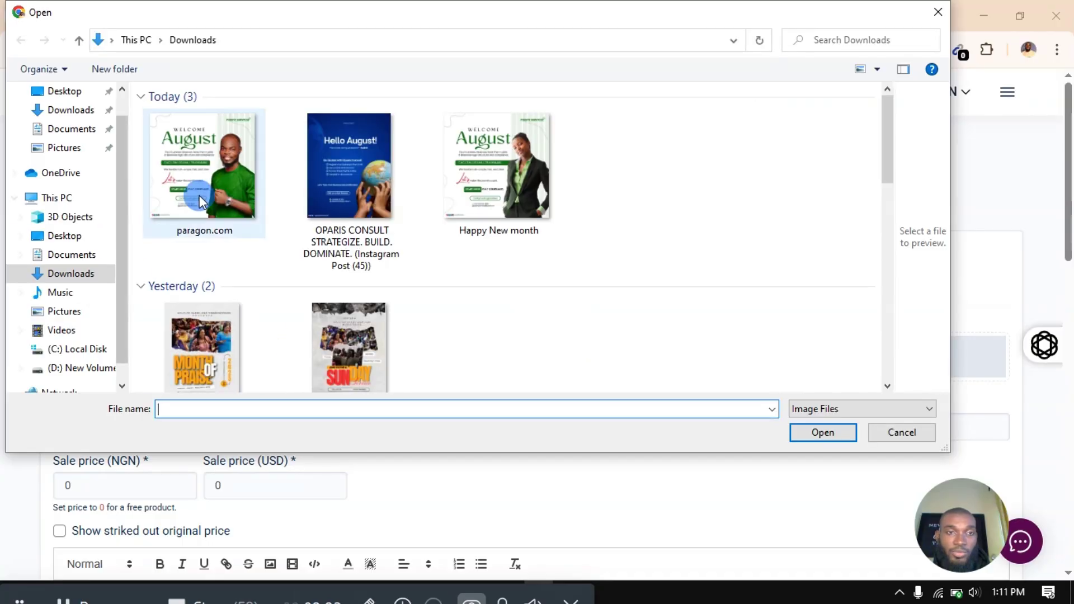
pyautogui.click(394, 166)
pyautogui.doubleClick(395, 166)
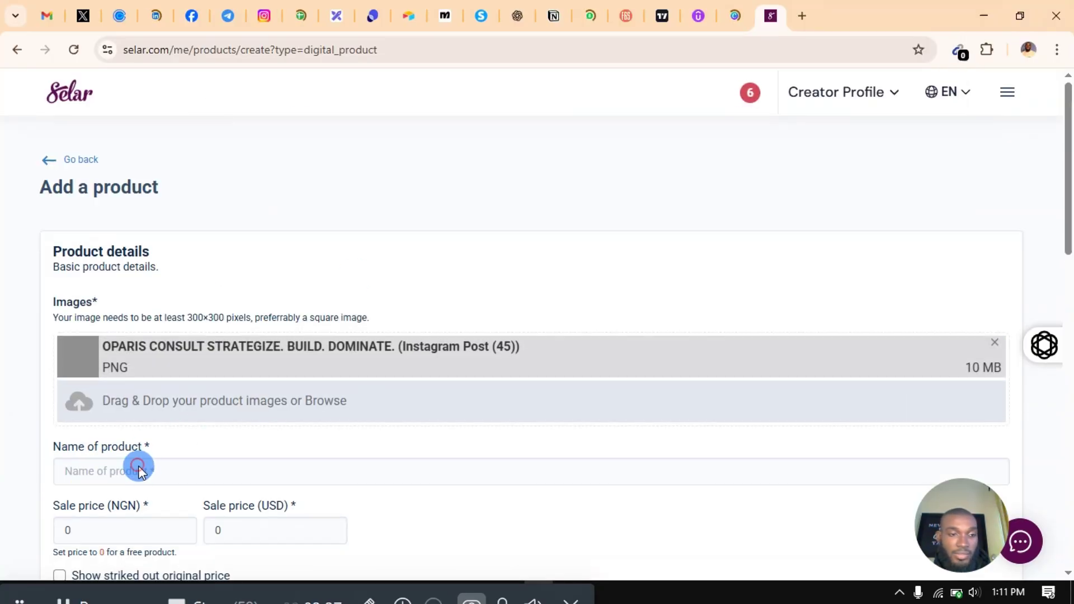
# Enter "Free" as the name of the product
pyautogui.scroll(-3, 238, 423)
pyautogui.click(118, 316)
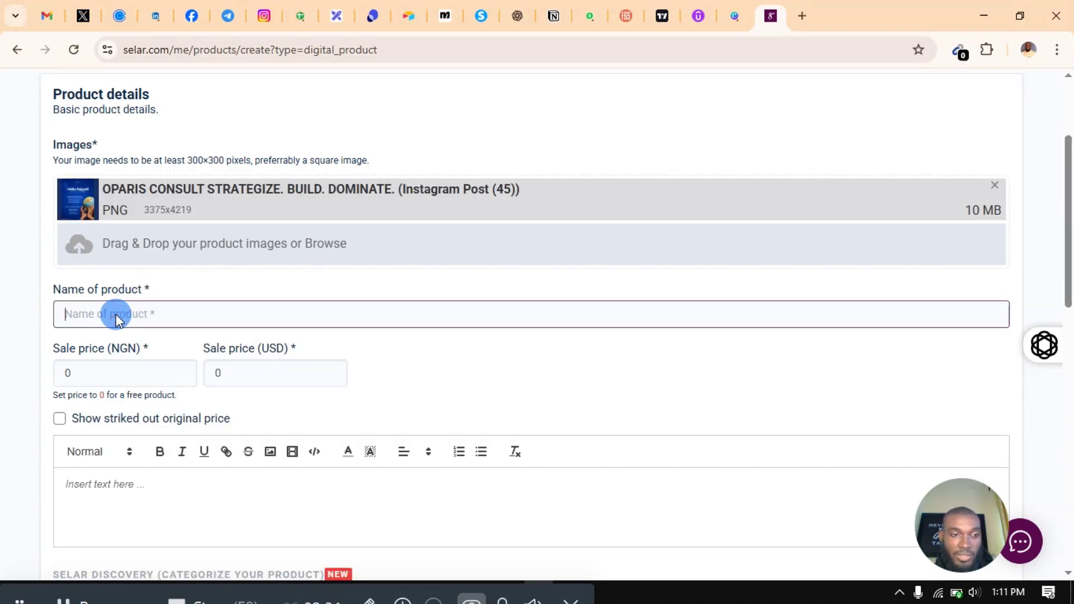
pyautogui.write('Free')
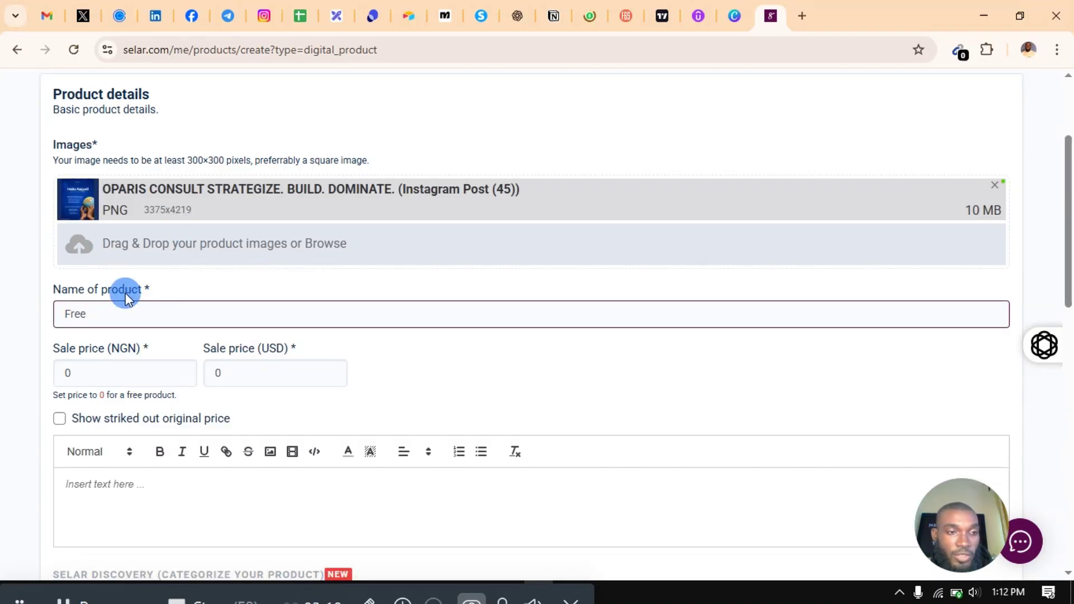
# Enter "Free" as the product description and set the category to Wealth and Finance
pyautogui.scroll(-3, 263, 287)
pyautogui.click(72, 326)
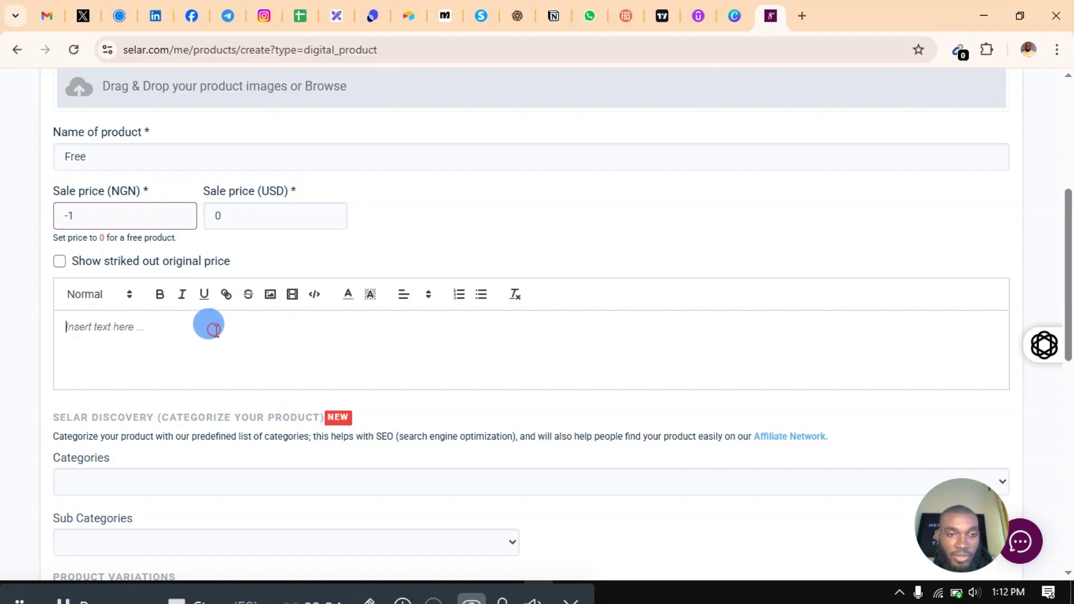
pyautogui.scroll(-1, 238, 313)
pyautogui.scroll(-3, 232, 312)
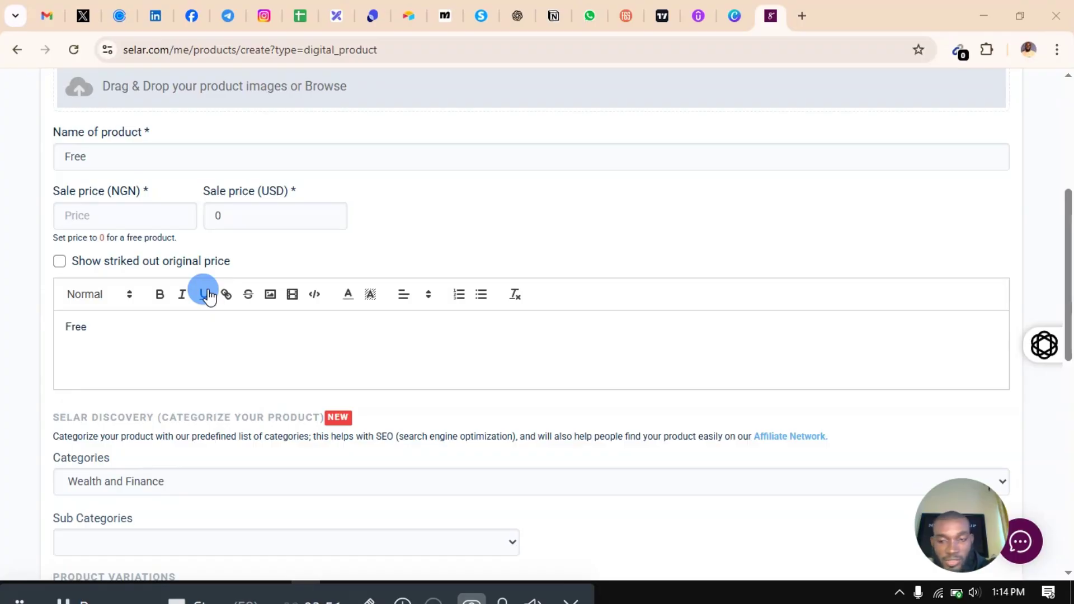
# Set the product's sub category to Savings and Investment
pyautogui.scroll(-1, 84, 401)
pyautogui.scroll(-1, 95, 348)
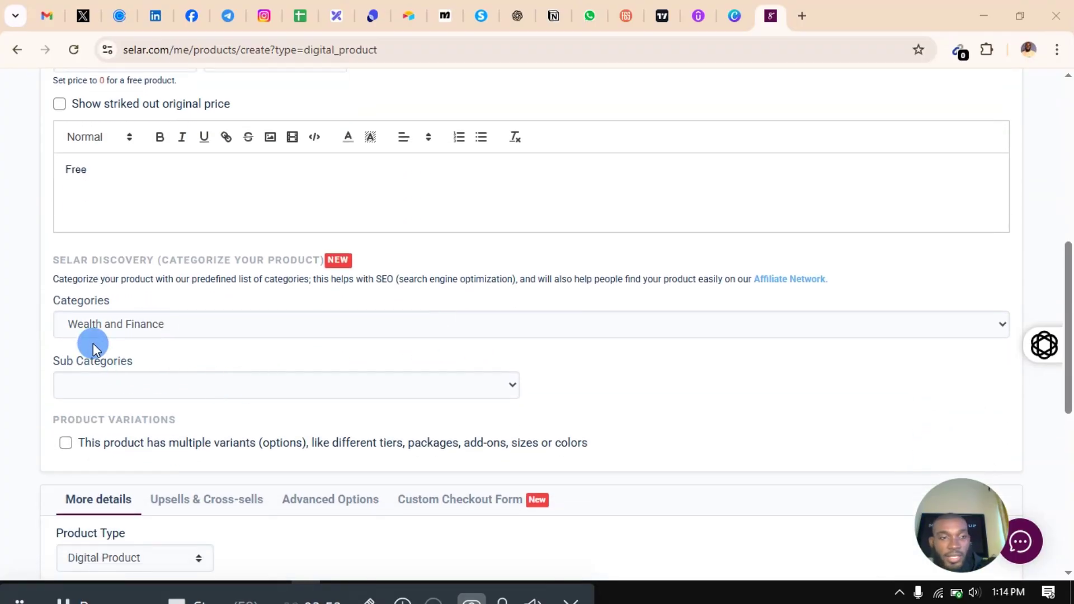
pyautogui.scroll(-1, 638, 326)
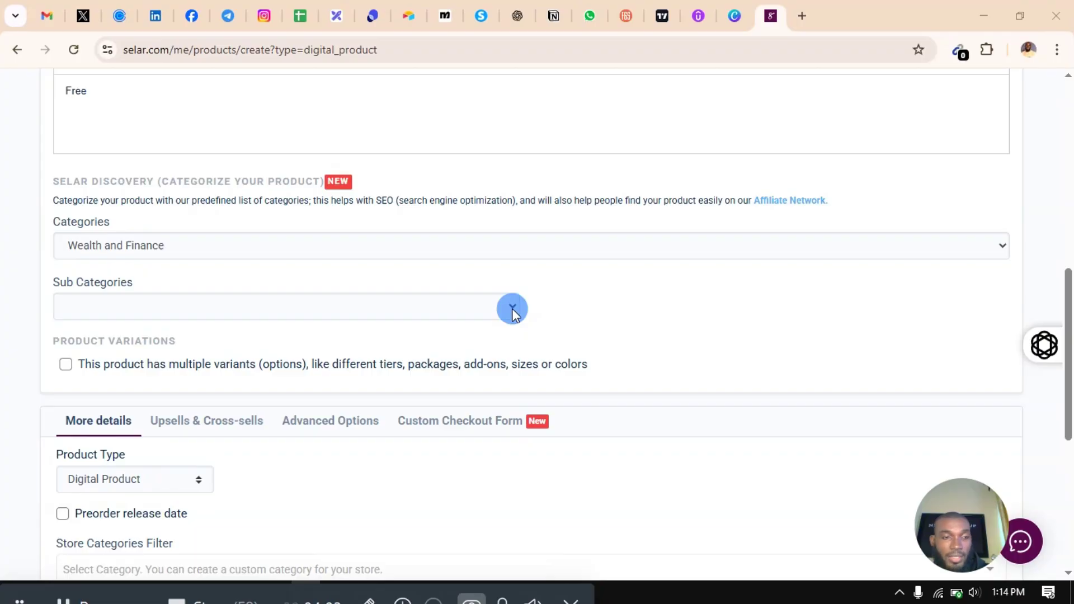
pyautogui.click(465, 321)
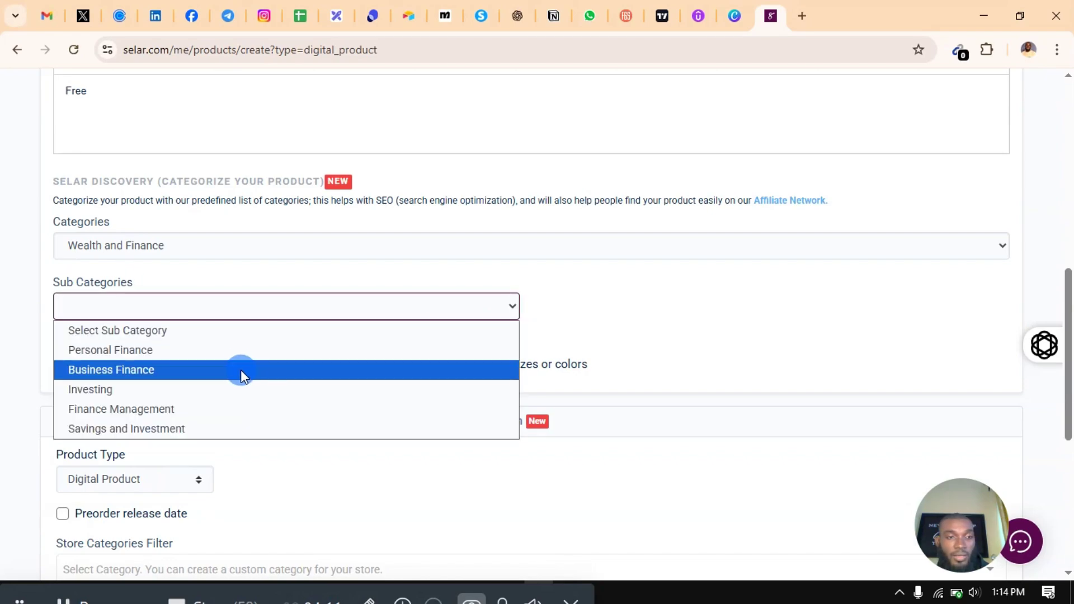
pyautogui.click(242, 427)
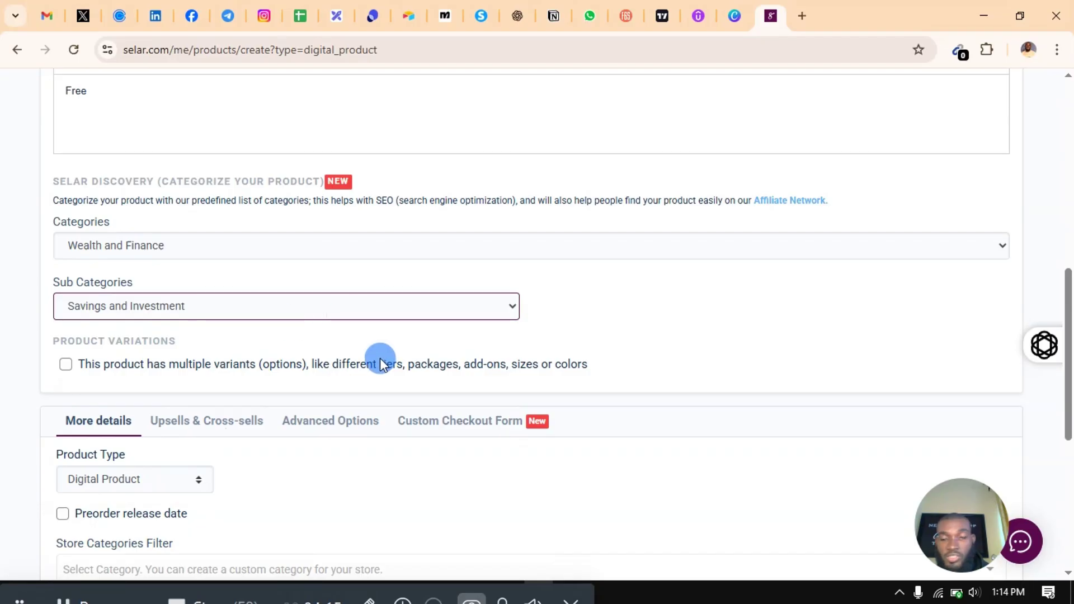
# Upload the "Happy New month" image from Downloads as the downloadable file the buyer gets access to
pyautogui.scroll(-5, 348, 374)
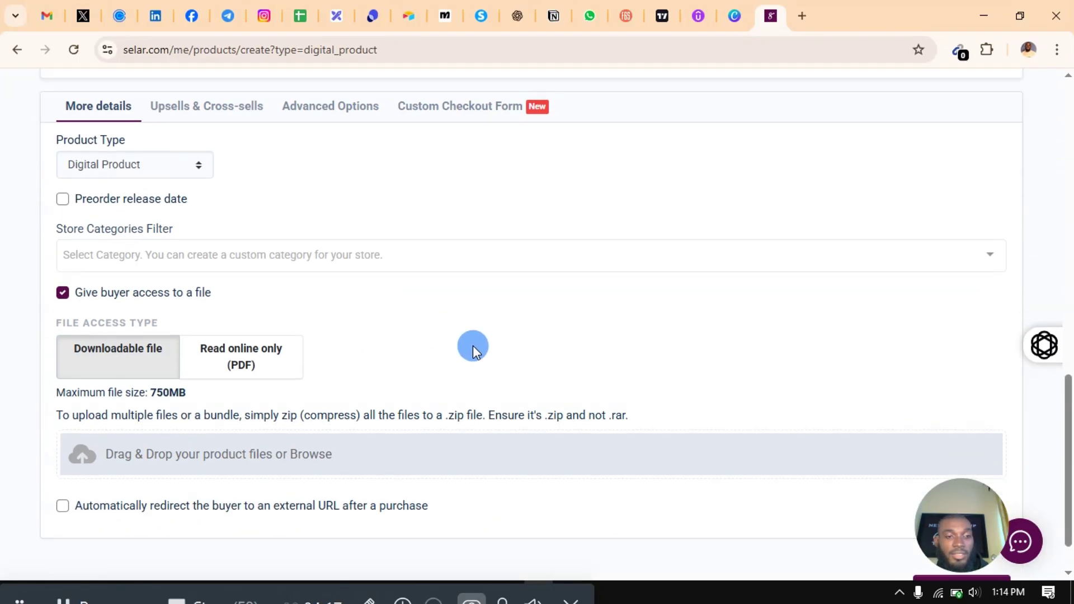
pyautogui.scroll(-1, 472, 344)
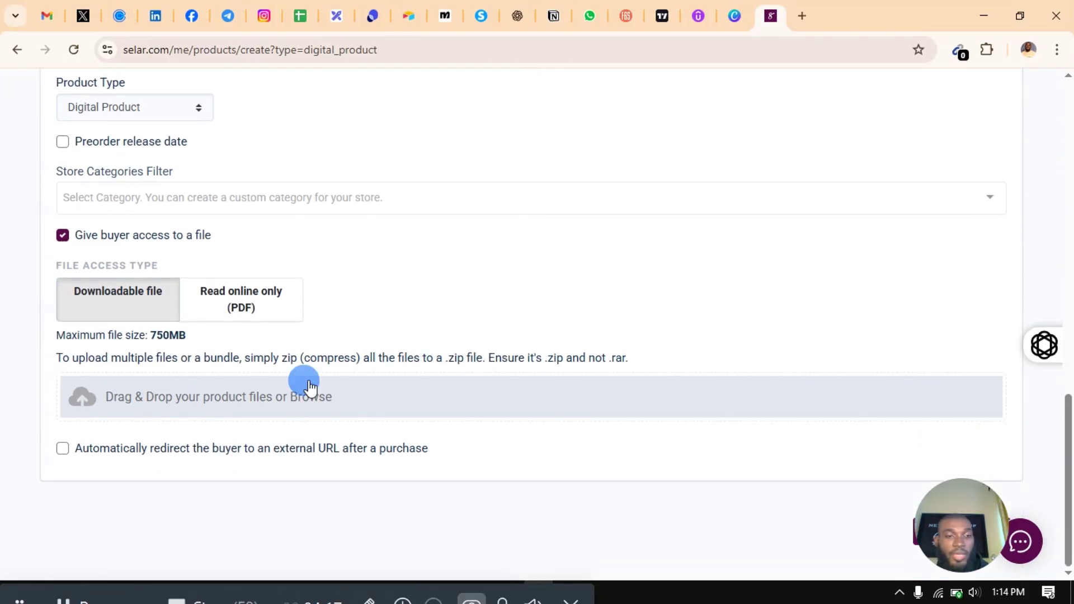
pyautogui.click(124, 409)
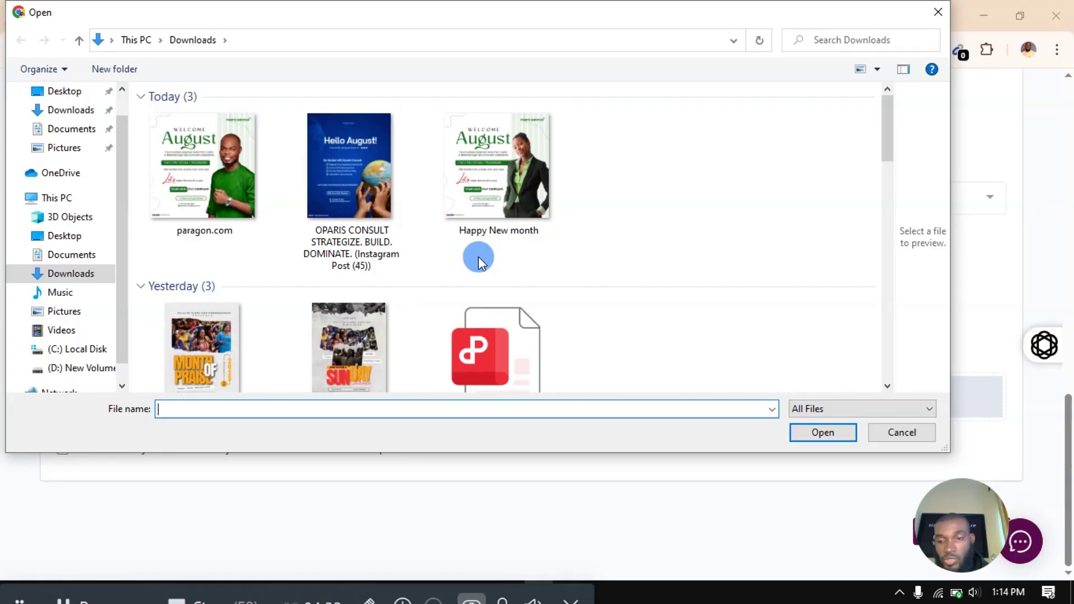
pyautogui.click(499, 196)
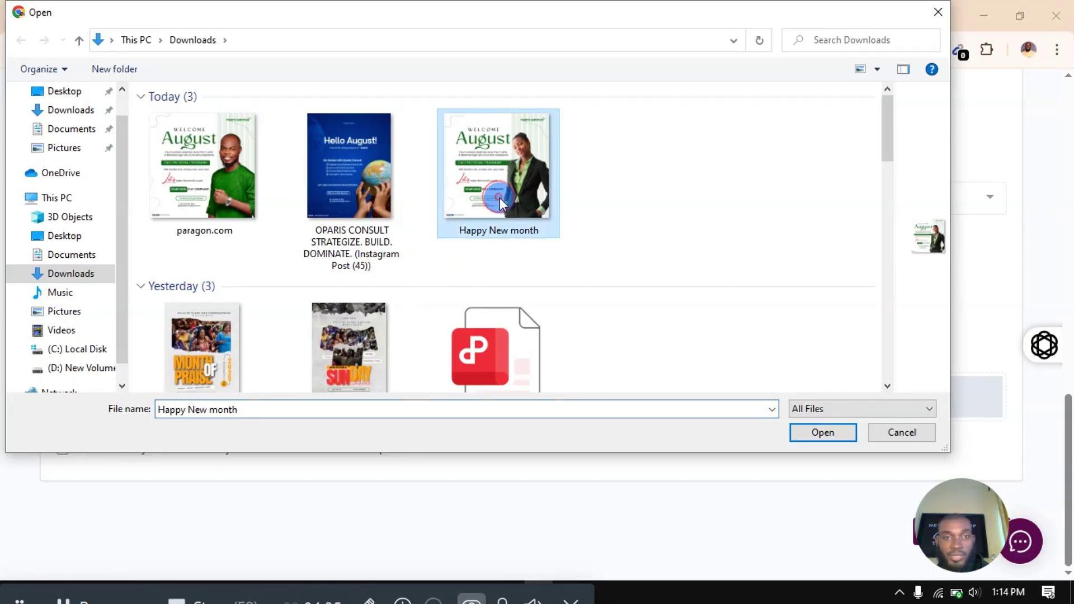
pyautogui.click(839, 437)
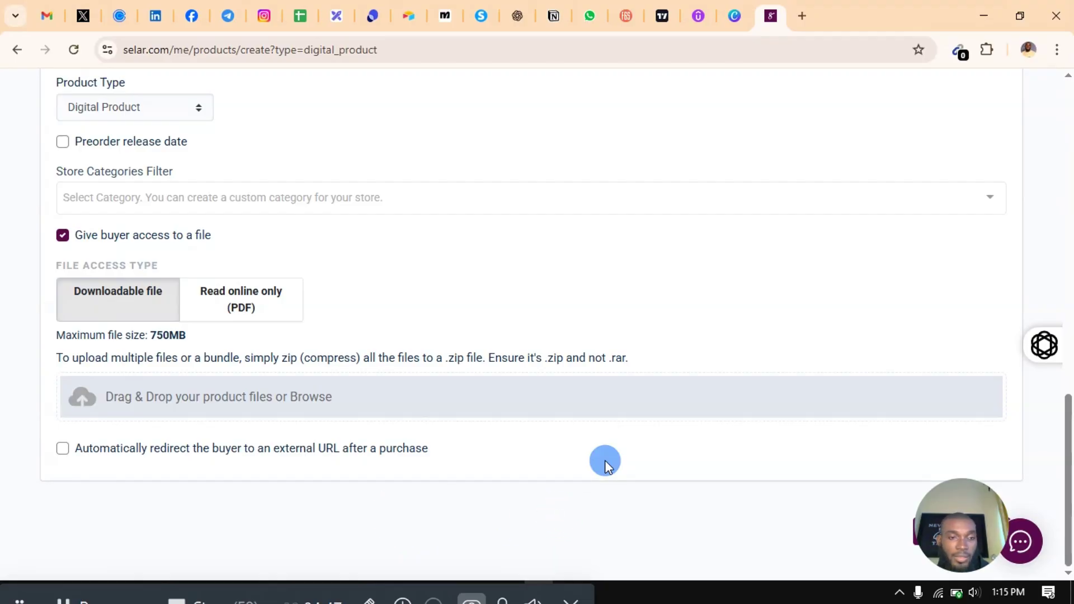
pyautogui.moveTo(596, 448); pyautogui.dragTo(828, 409)
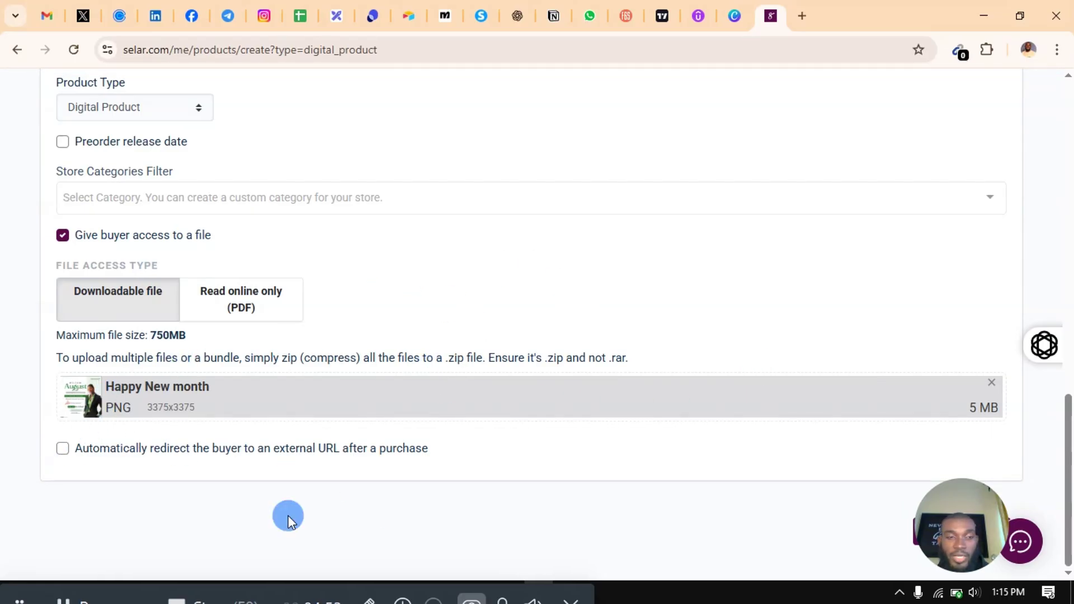
# Enable automatically redirecting the buyer to an external URL after a purchase
pyautogui.click(450, 454)
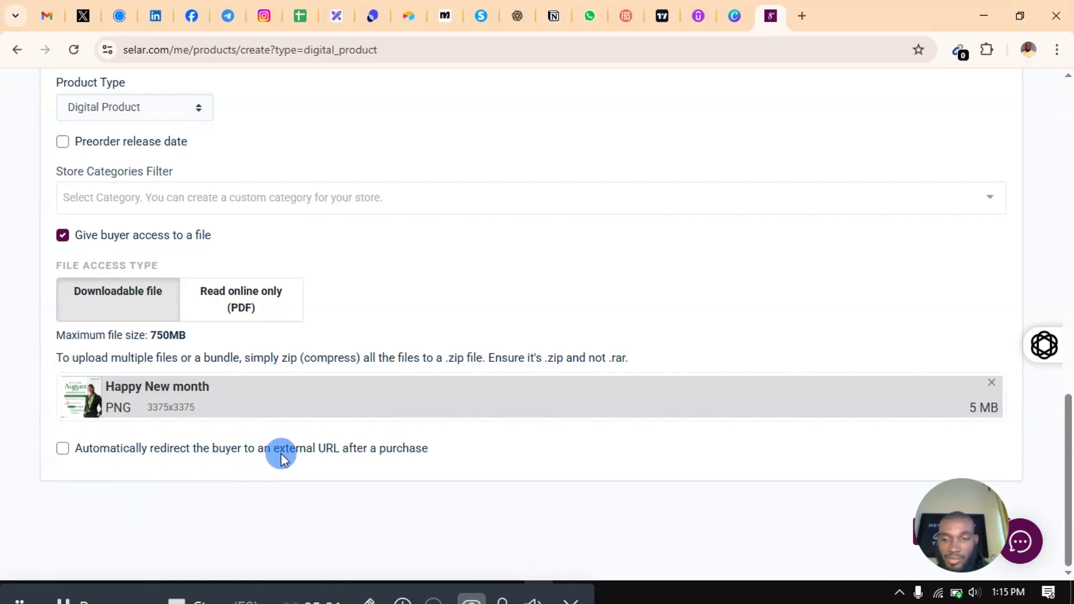
pyautogui.moveTo(100, 451); pyautogui.dragTo(251, 500)
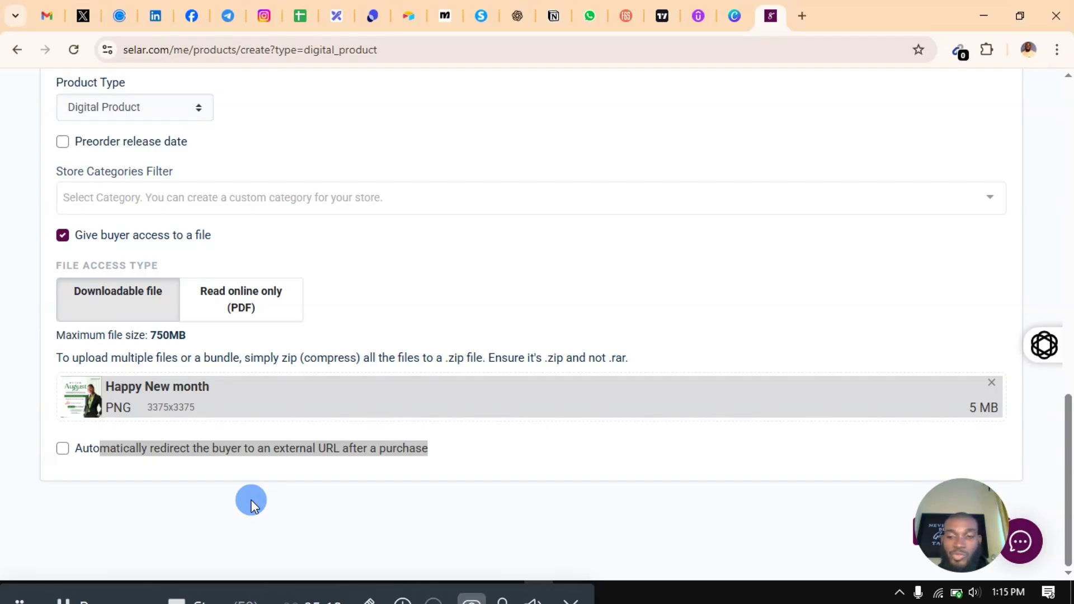
pyautogui.click(261, 522)
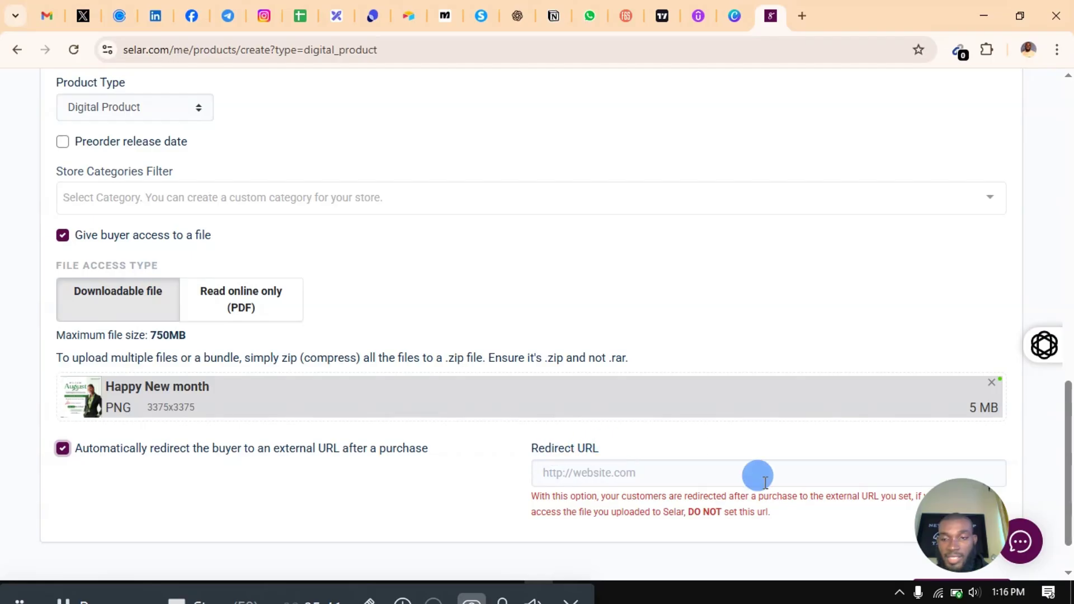
pyautogui.moveTo(931, 518); pyautogui.dragTo(81, 517)
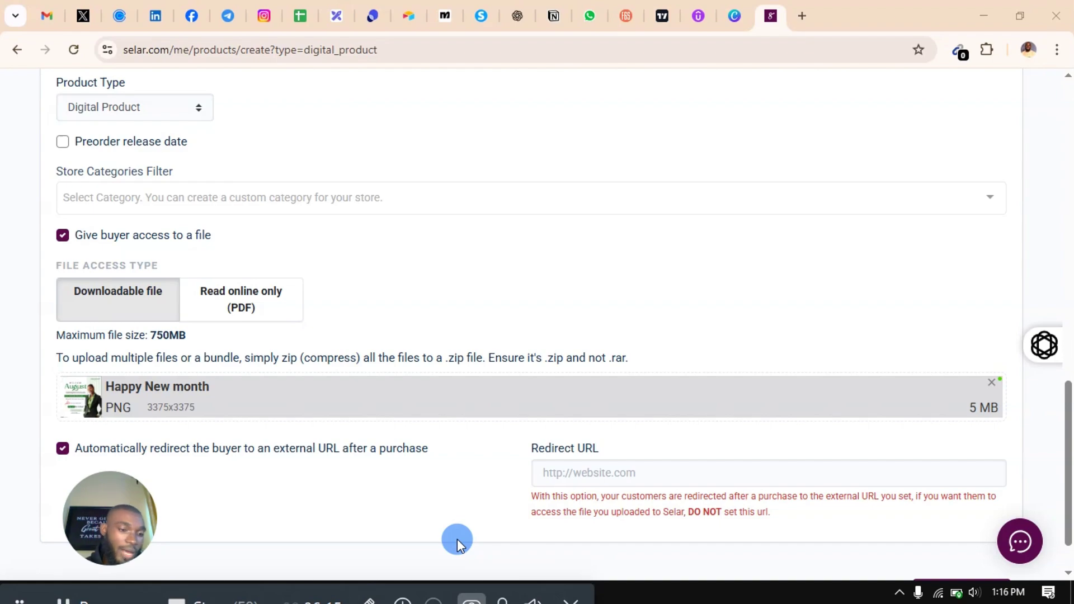
# Switch to Telegram Web, start creating a new channel and name it "money"
pyautogui.click(237, 15)
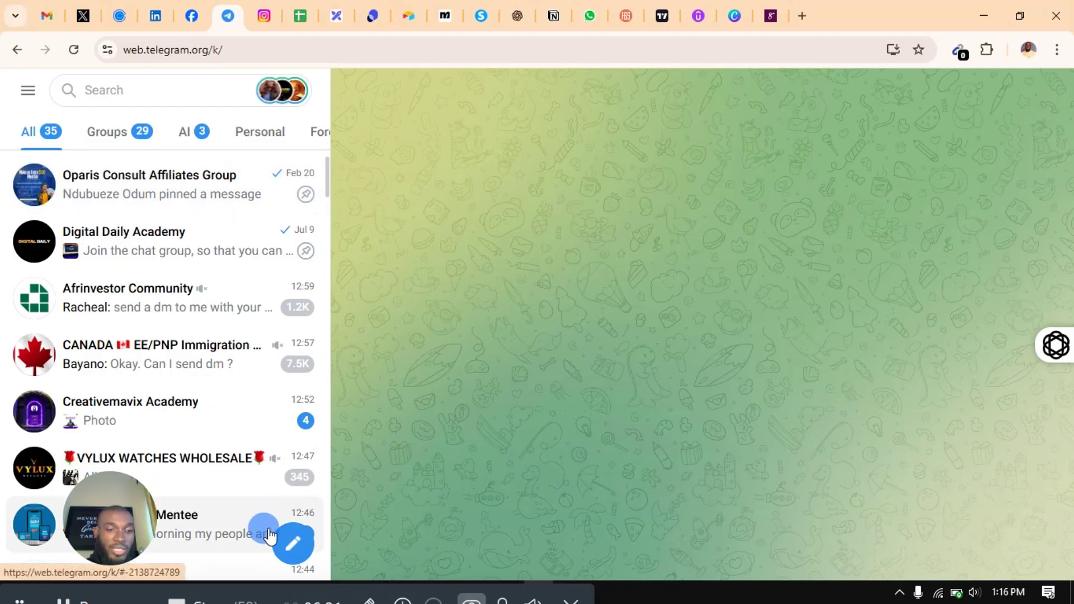
pyautogui.click(288, 540)
pyautogui.click(259, 450)
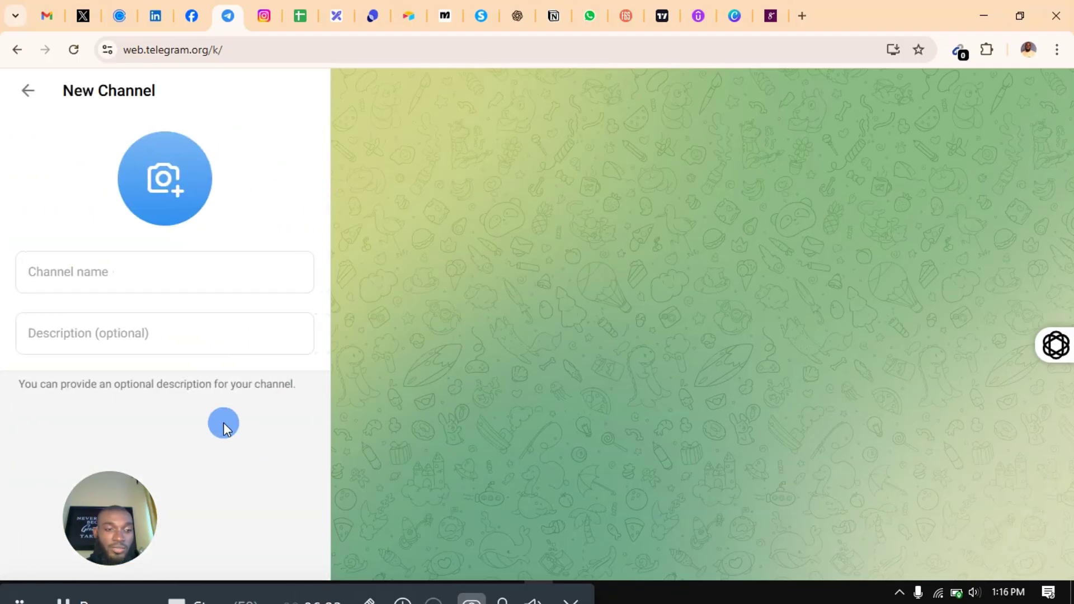
pyautogui.click(93, 258)
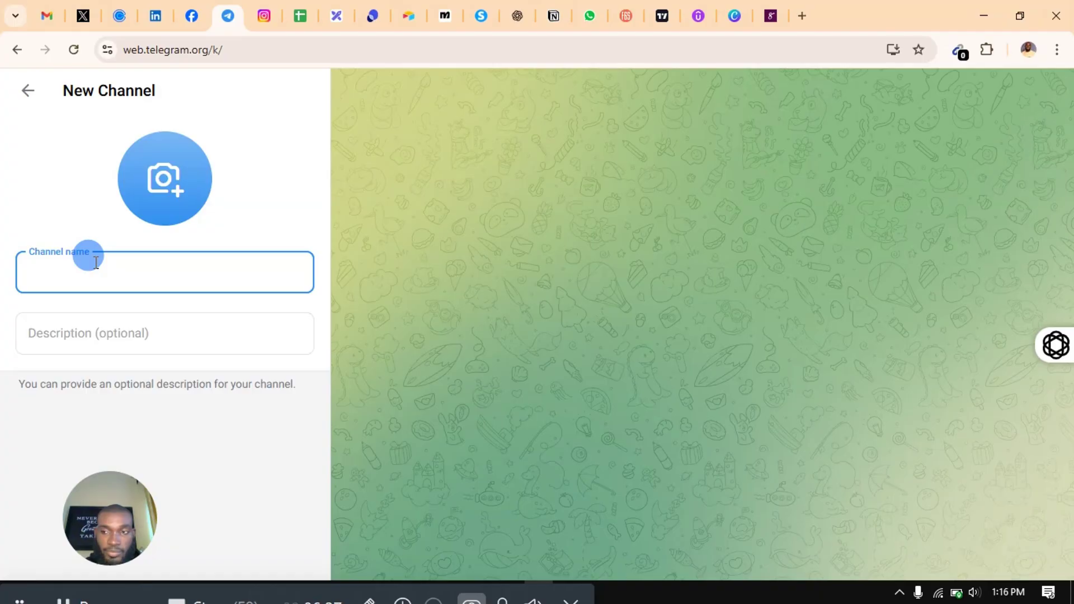
pyautogui.write('money')
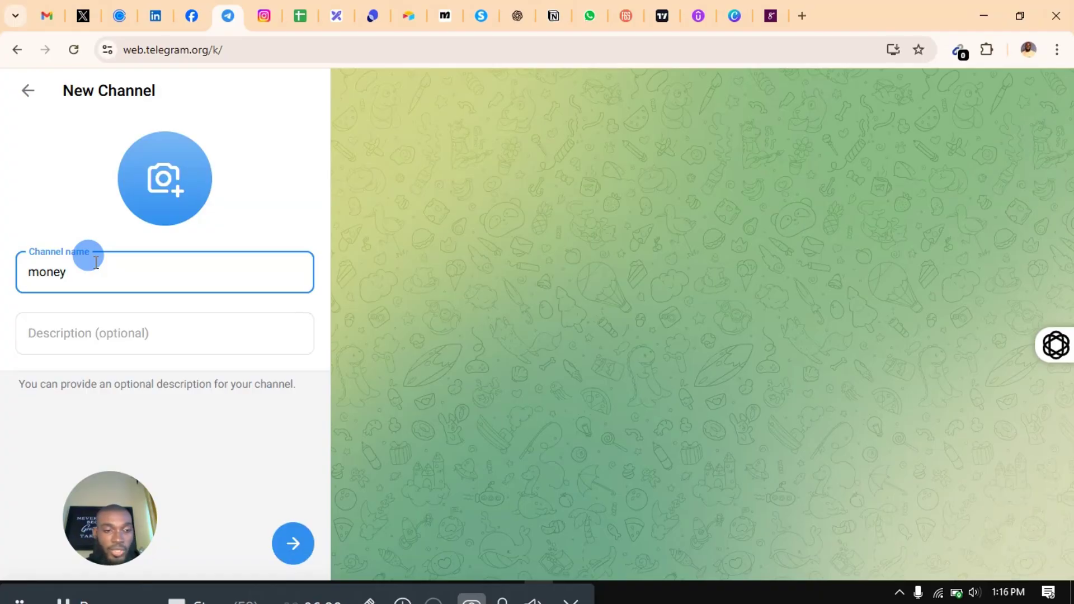
# Copy the channel name "money" into the new channel's description
pyautogui.click(88, 272)
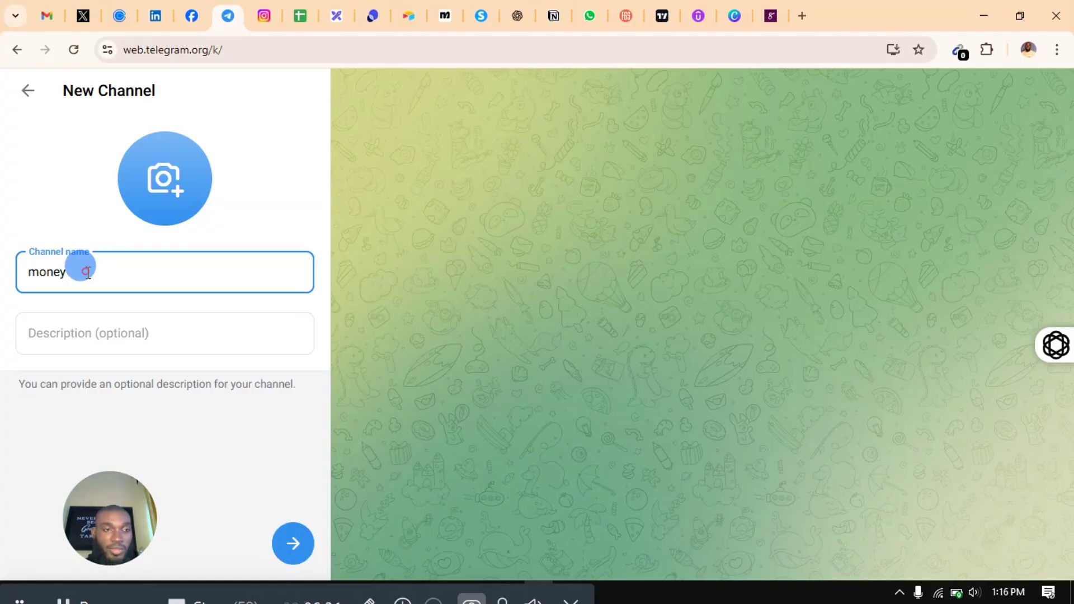
pyautogui.doubleClick(80, 266)
pyautogui.hotkey('ctrl', 'c')
pyautogui.click(91, 333)
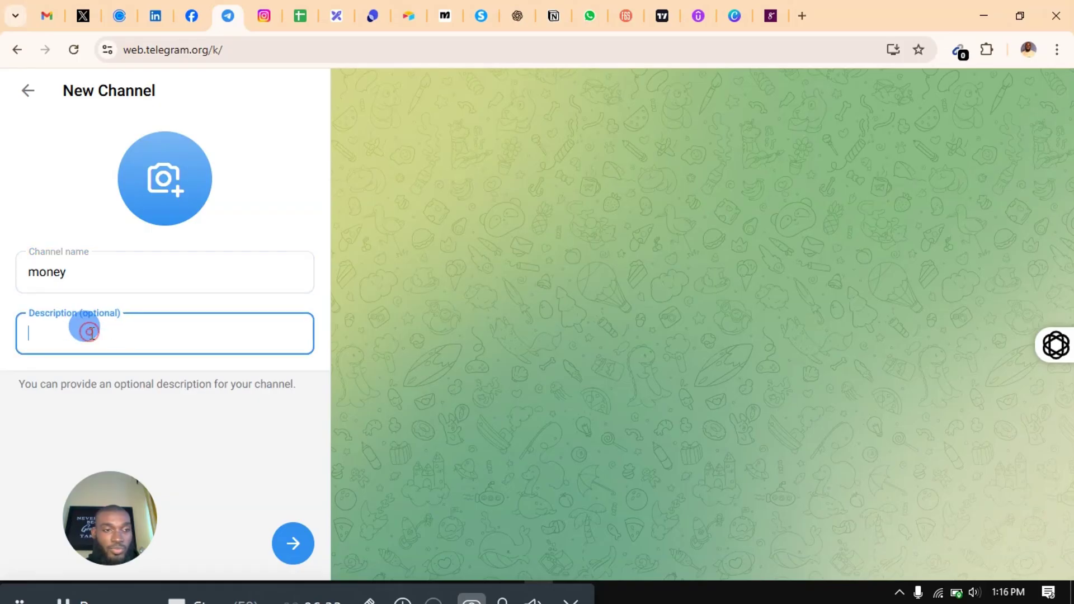
pyautogui.hotkey('ctrl', 'v')
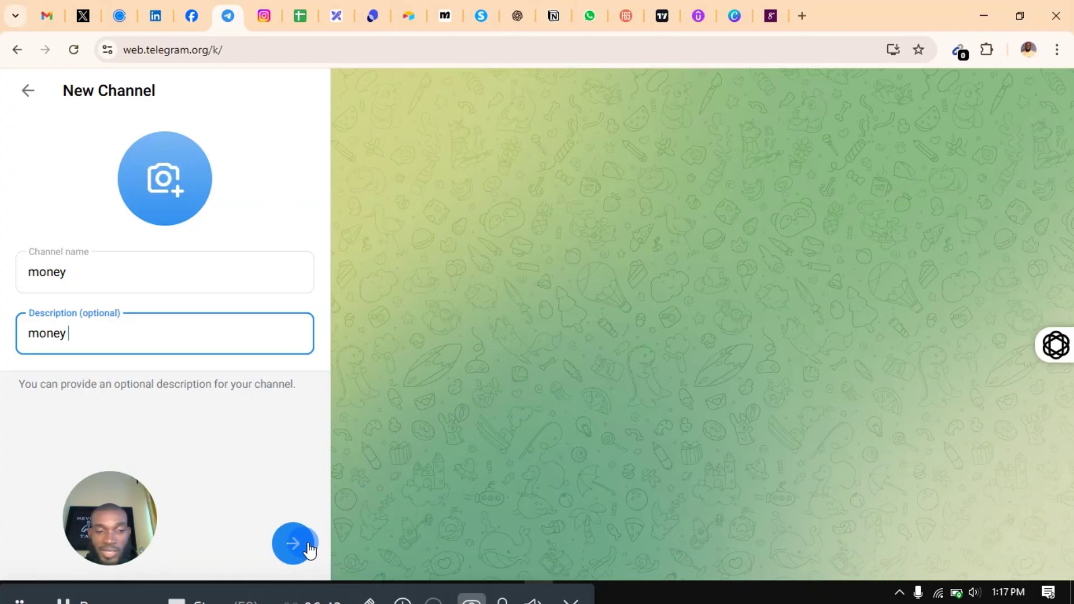
pyautogui.moveTo(101, 528); pyautogui.dragTo(56, 538)
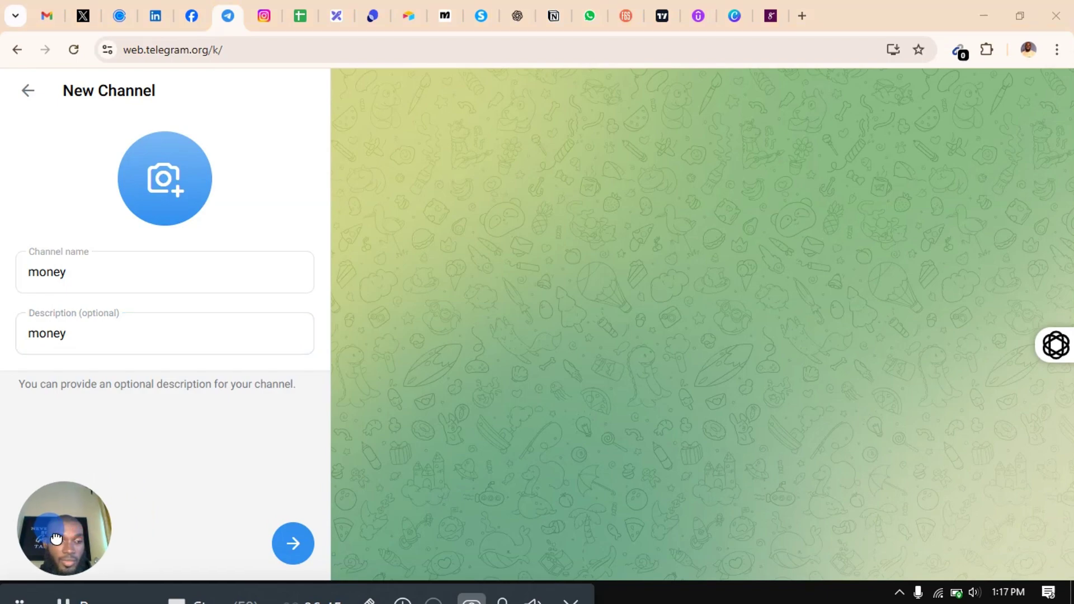
# Create the "money" channel without adding members and open its channel info
pyautogui.click(297, 542)
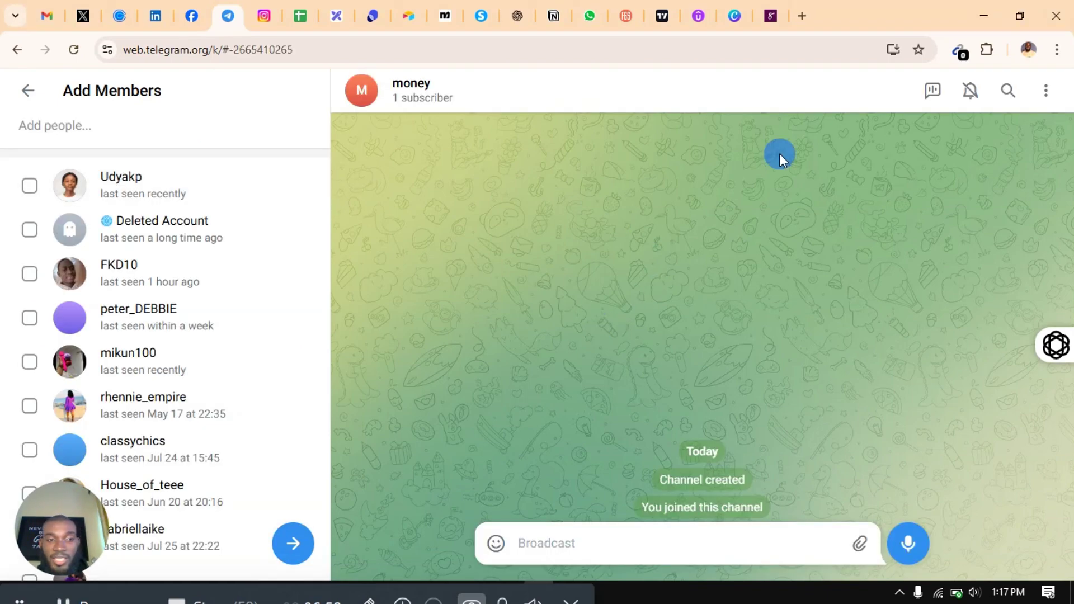
pyautogui.click(1044, 107)
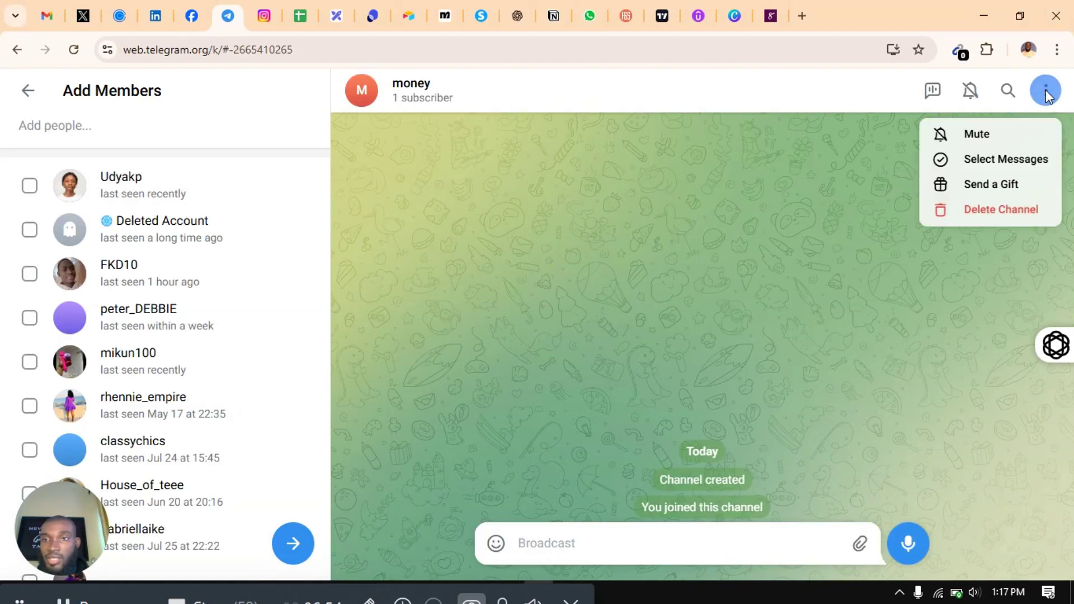
pyautogui.click(780, 192)
pyautogui.click(392, 78)
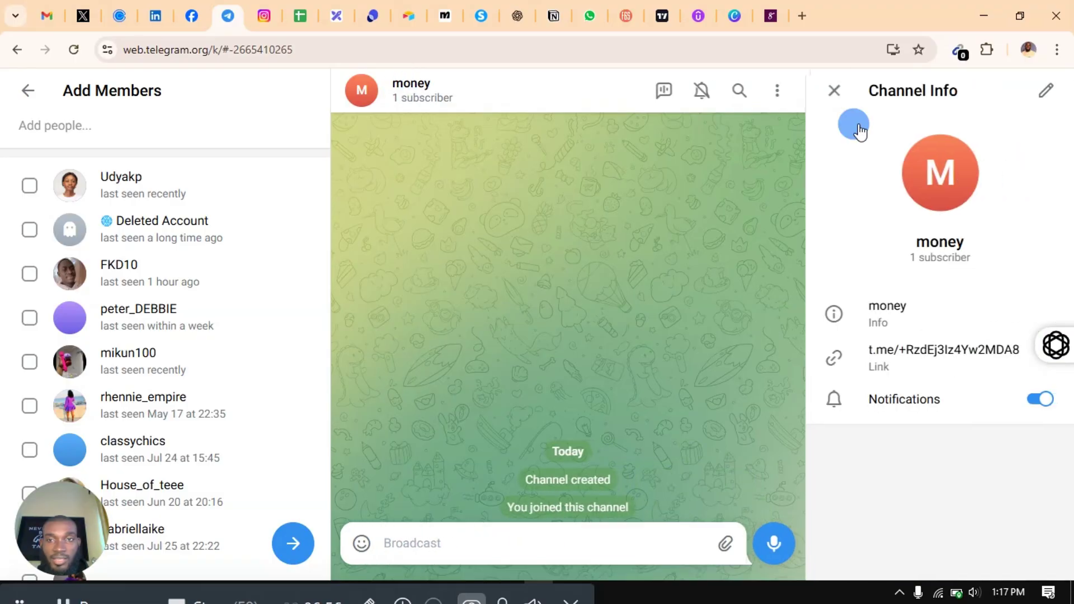
# Turn on the restriction on saving content in the private channel's type settings
pyautogui.click(1046, 90)
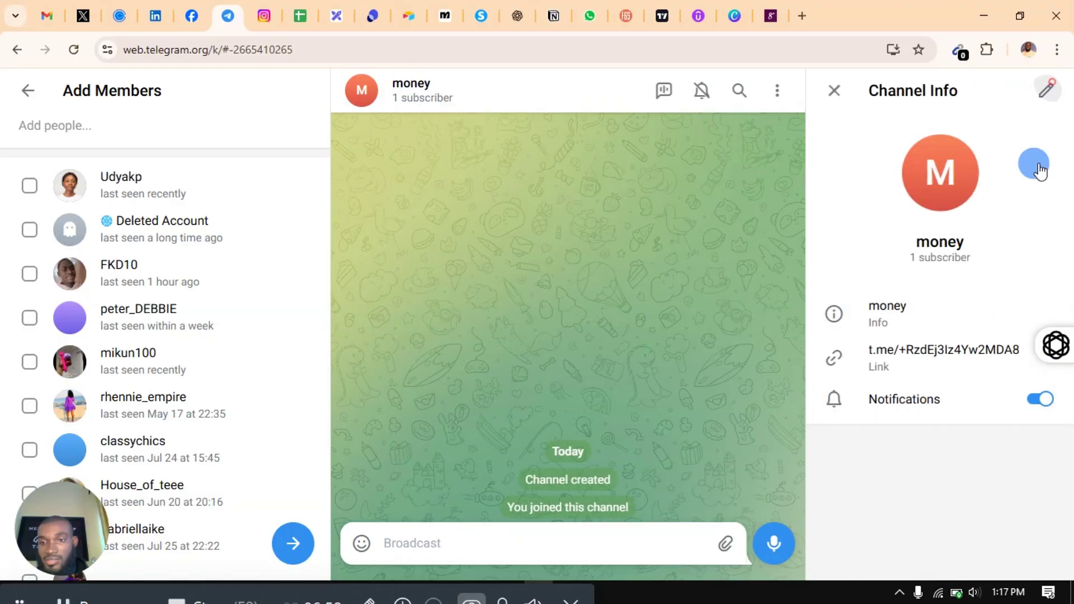
pyautogui.scroll(-6, 918, 276)
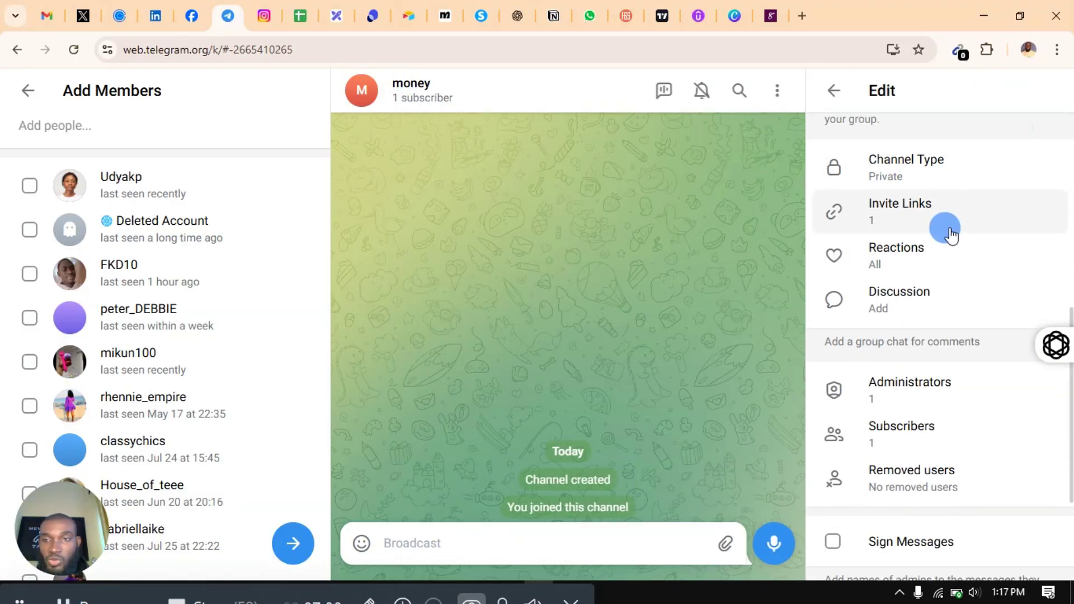
pyautogui.scroll(4, 934, 376)
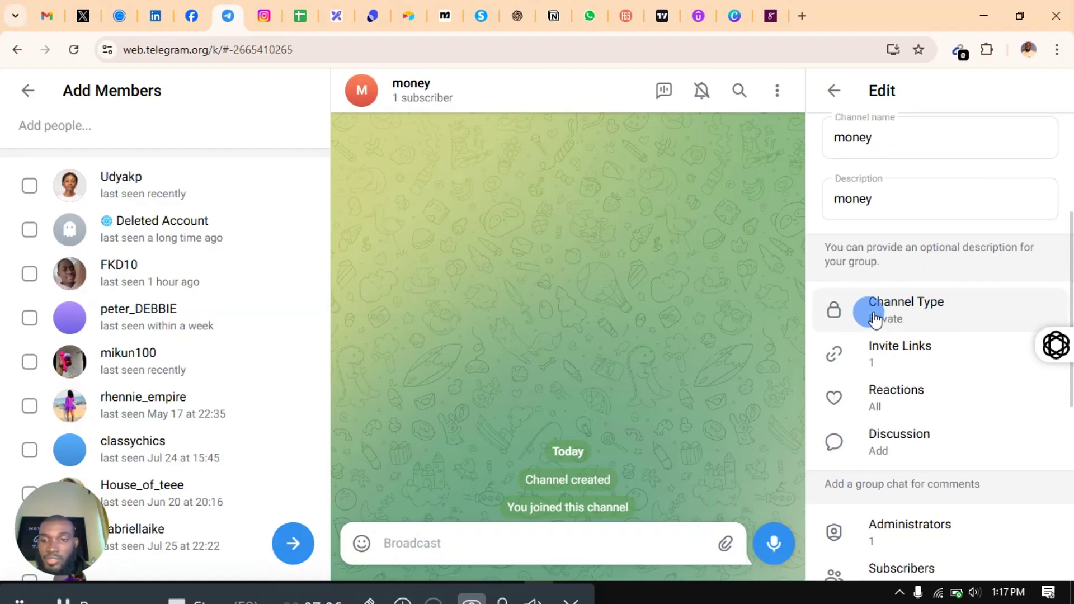
pyautogui.click(942, 313)
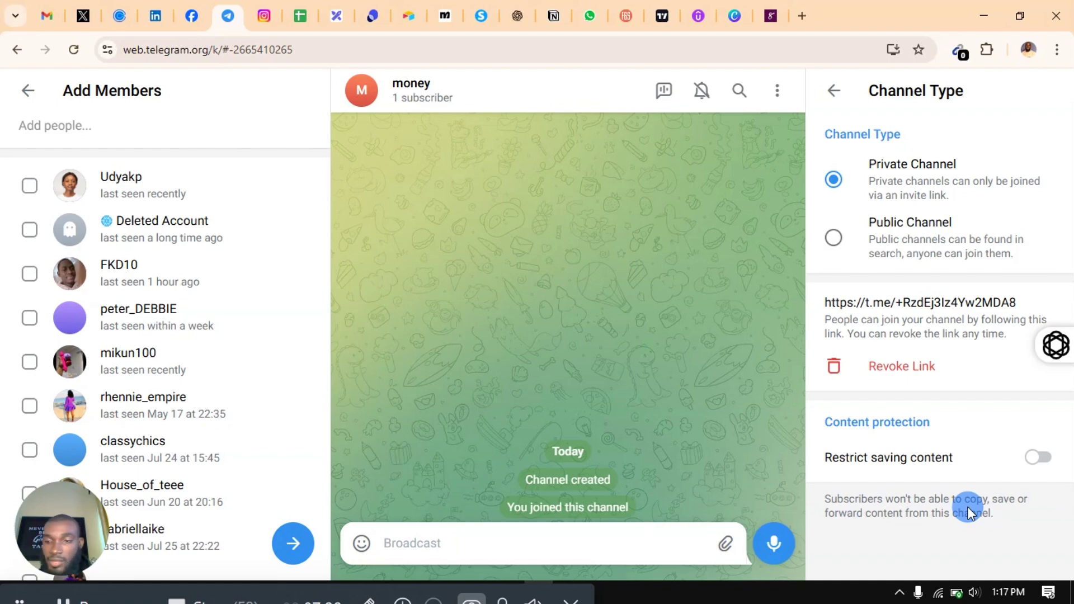
pyautogui.click(962, 482)
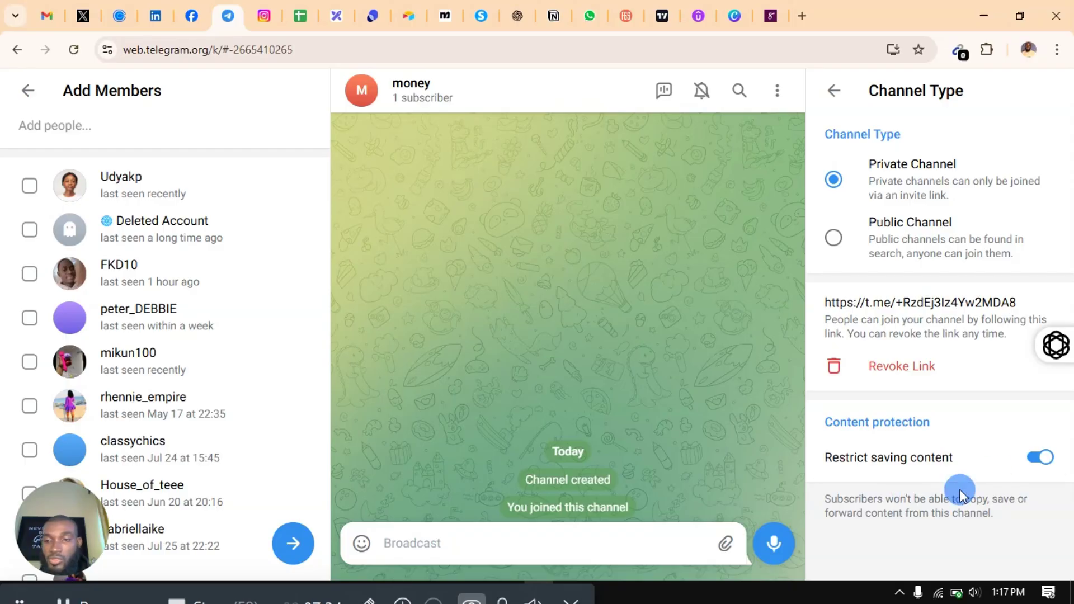
pyautogui.click(834, 94)
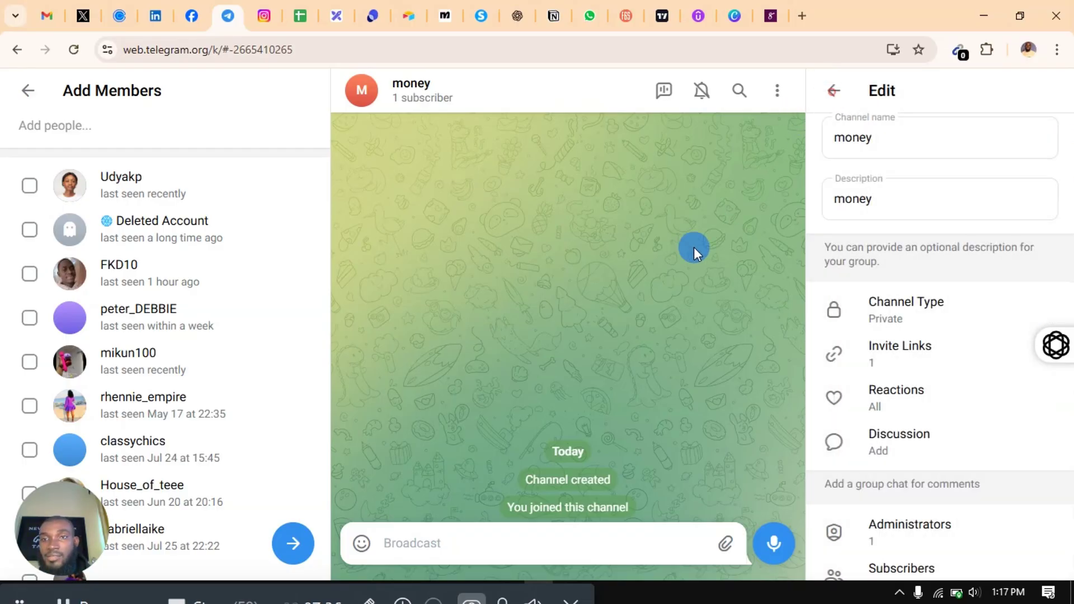
# Copy the channel's invite link into the product's redirect URL on Selar and submit the product for creation
pyautogui.scroll(-4, 895, 403)
pyautogui.scroll(8, 895, 335)
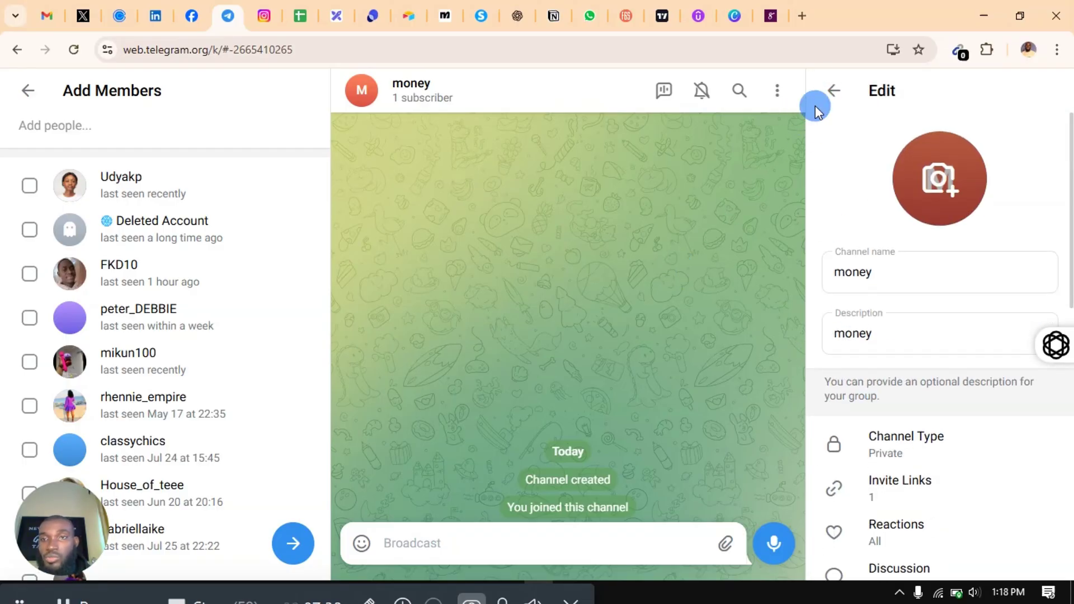
pyautogui.click(818, 102)
pyautogui.click(893, 351)
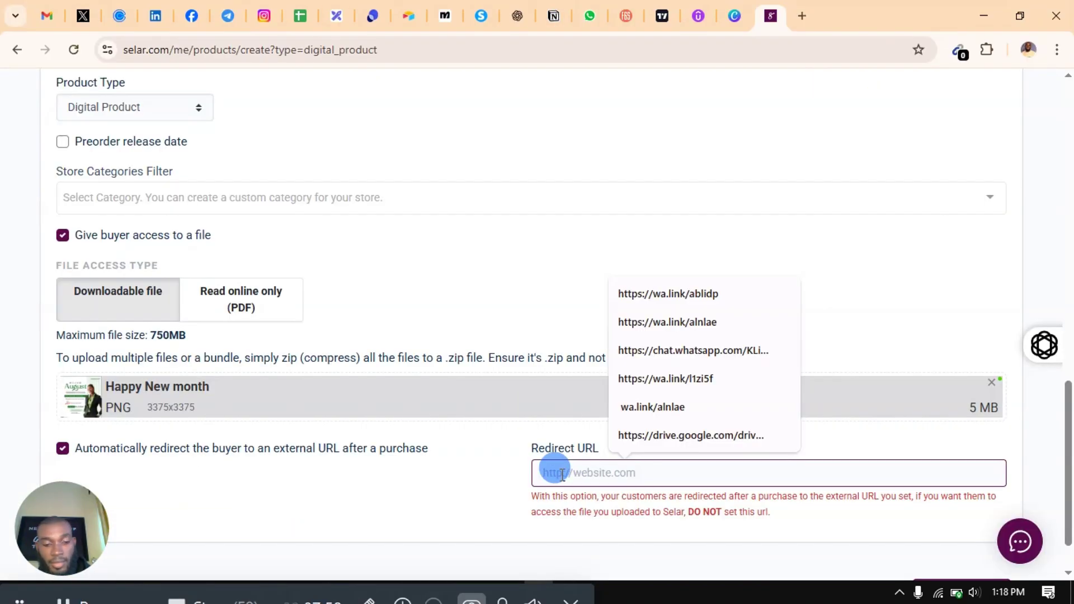
pyautogui.hotkey('ctrl', 'v')
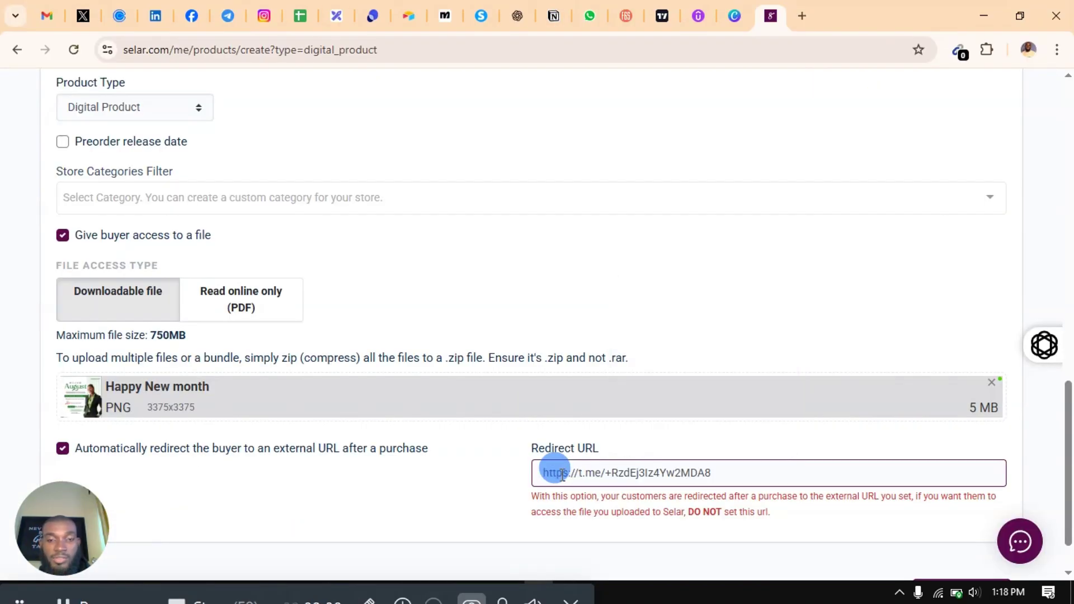
pyautogui.scroll(-1, 756, 344)
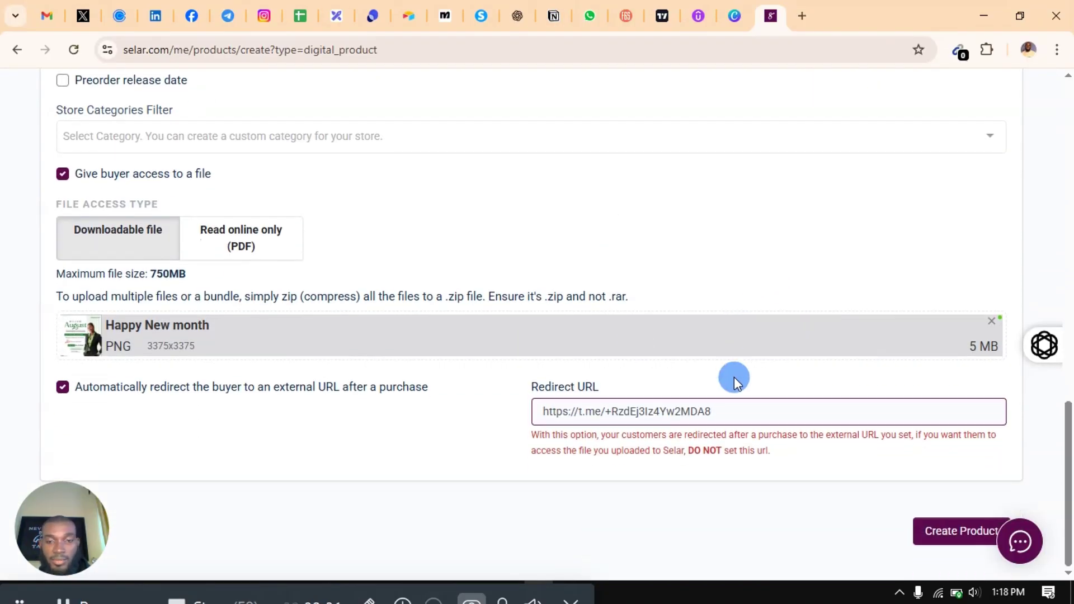
pyautogui.click(950, 534)
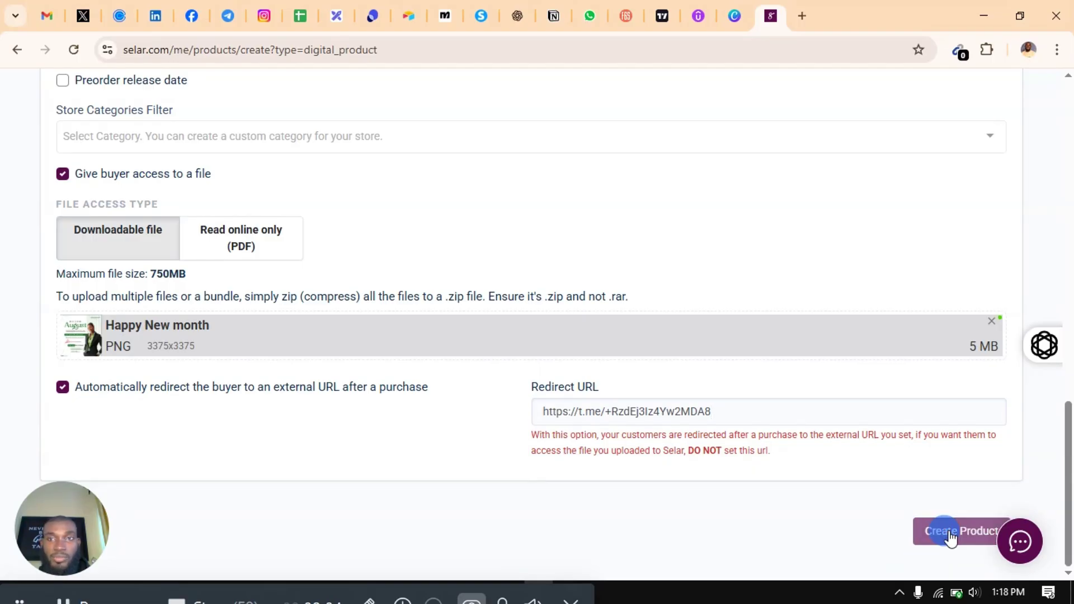
# Switch back to Telegram Web and close the channel's info
pyautogui.click(229, 22)
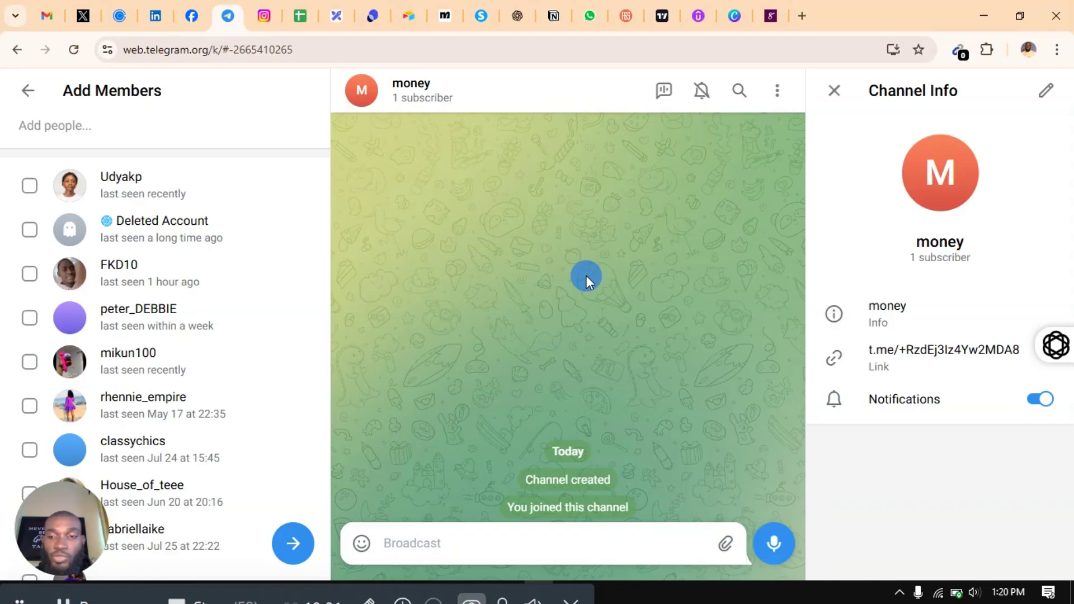
pyautogui.click(834, 91)
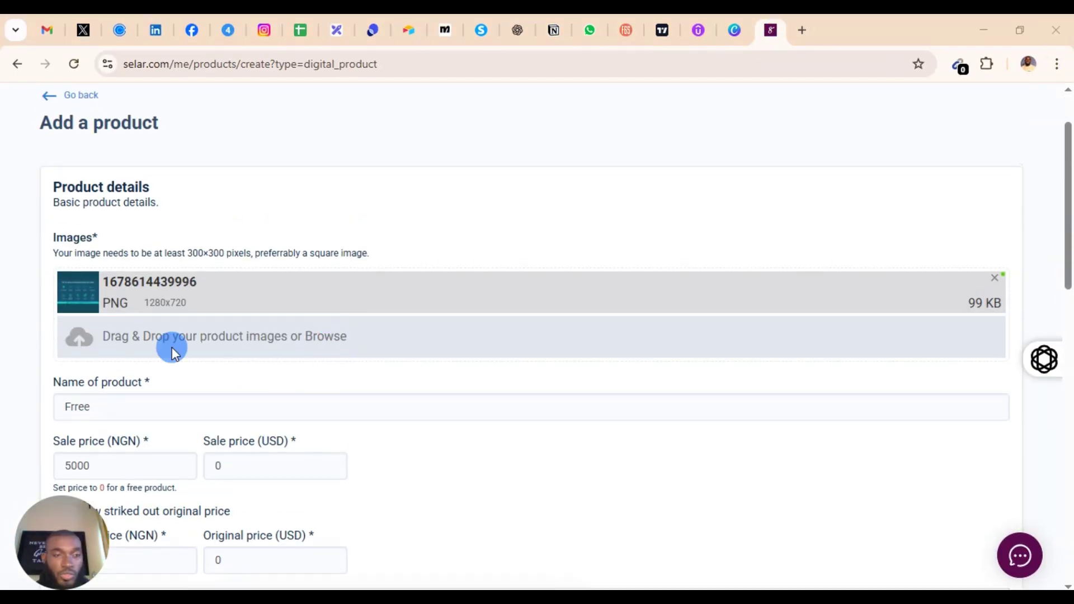
# Review the Selar product form from the image, name and prices down to the category and file access settings
pyautogui.scroll(-2, 108, 329)
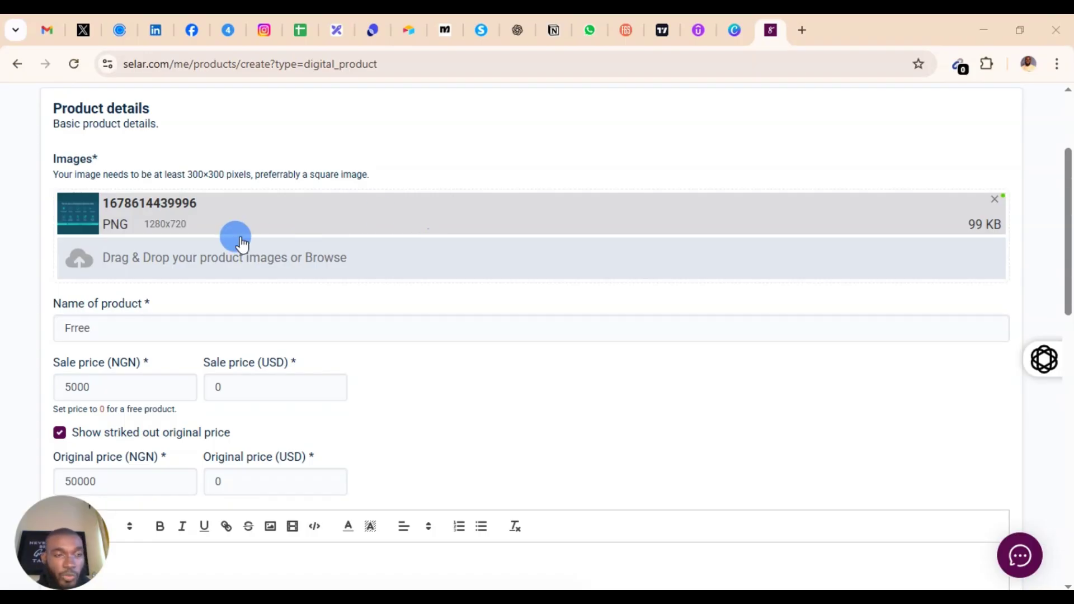
pyautogui.scroll(-2, 392, 269)
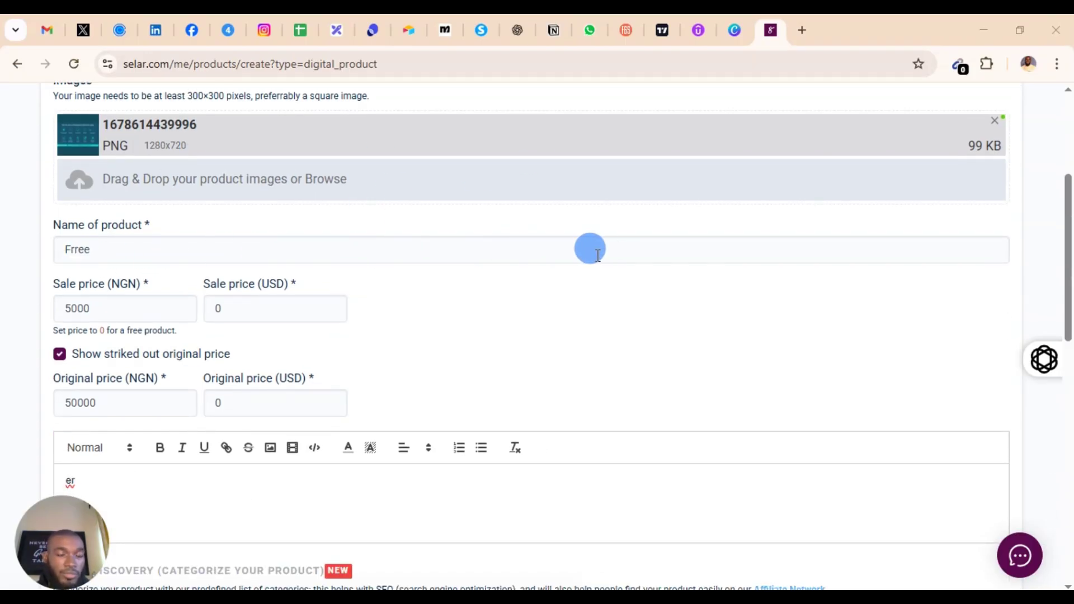
pyautogui.scroll(-3, 590, 248)
pyautogui.doubleClick(78, 151)
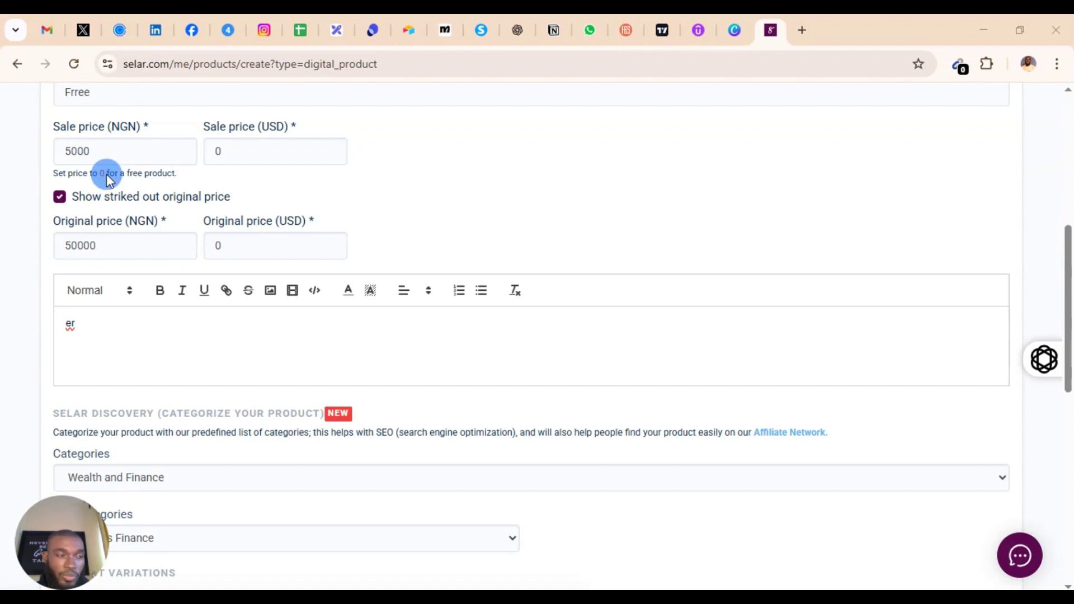
pyautogui.scroll(-1, 260, 302)
pyautogui.scroll(-5, 259, 302)
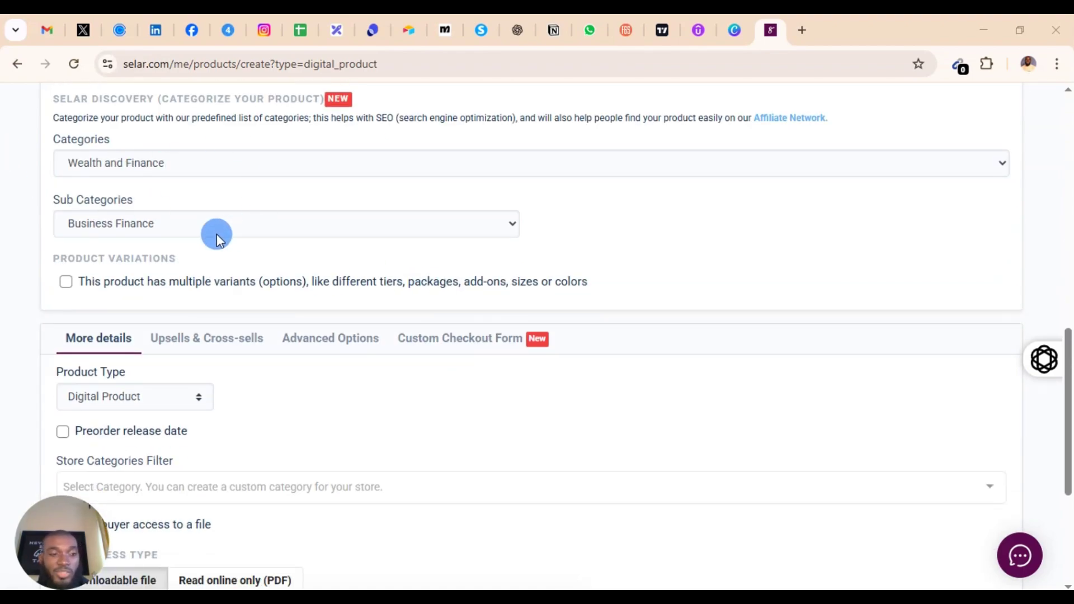
pyautogui.scroll(-5, 342, 296)
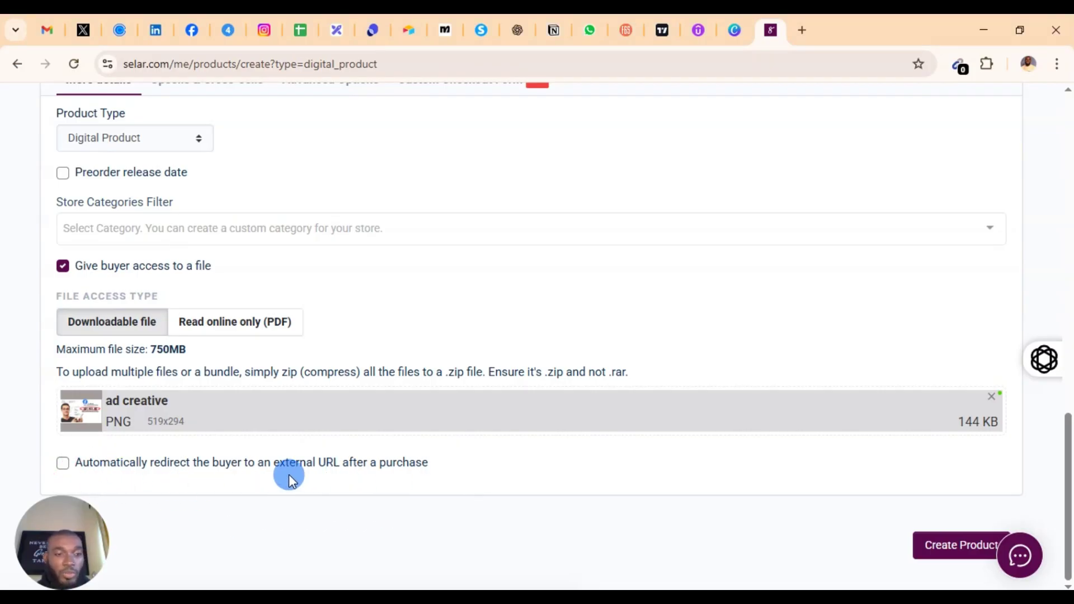
# Enable automatically redirecting the buyer to an external URL after a purchase
pyautogui.click(434, 454)
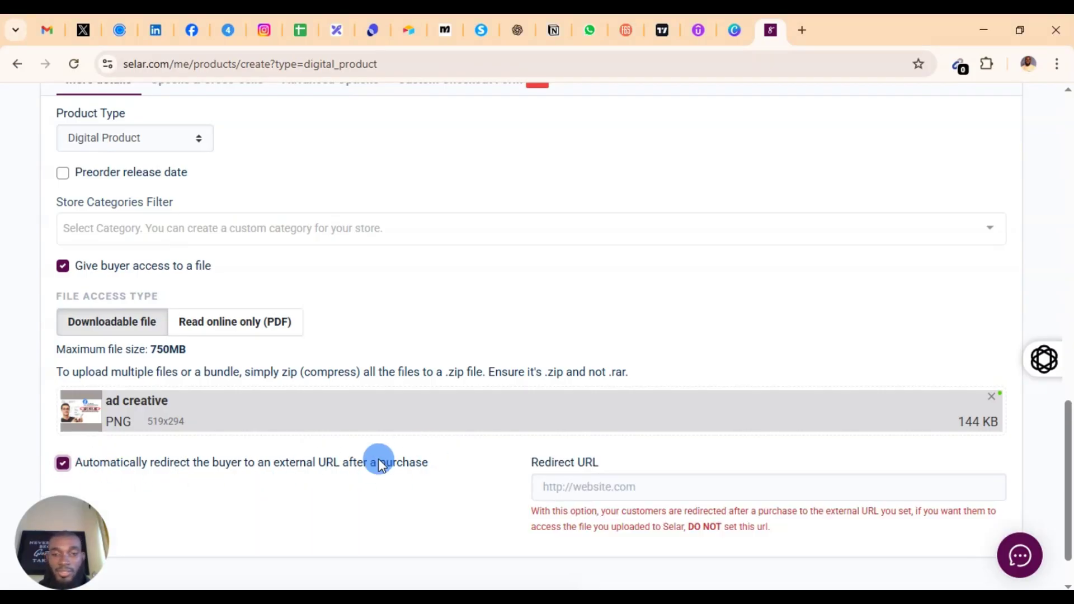
pyautogui.click(573, 485)
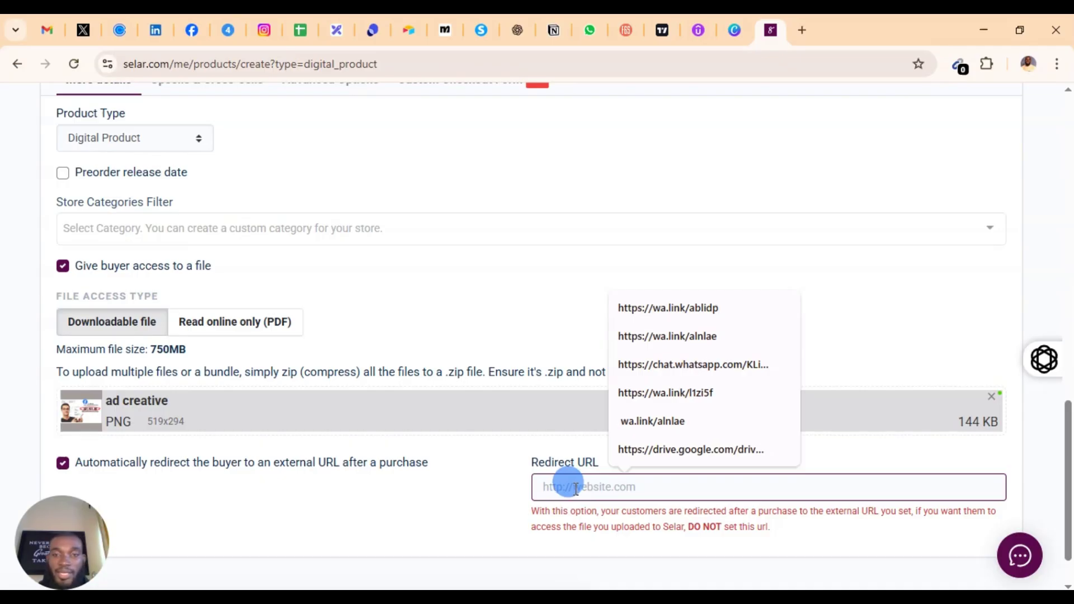
pyautogui.click(423, 515)
# Switch to Telegram Web and copy the invite link from the "money" channel's info
pyautogui.click(230, 32)
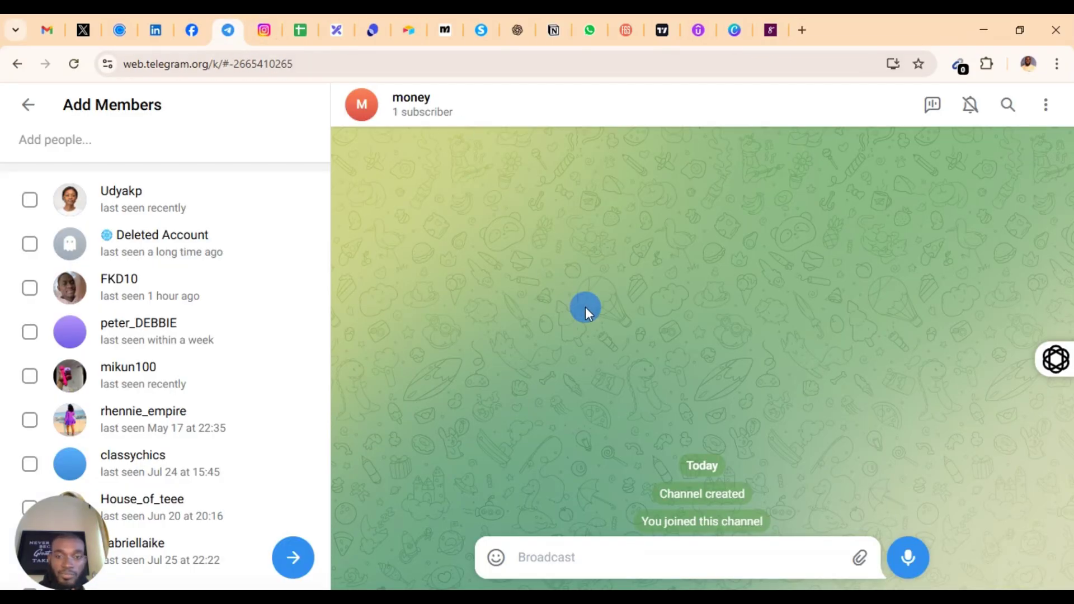
pyautogui.click(438, 114)
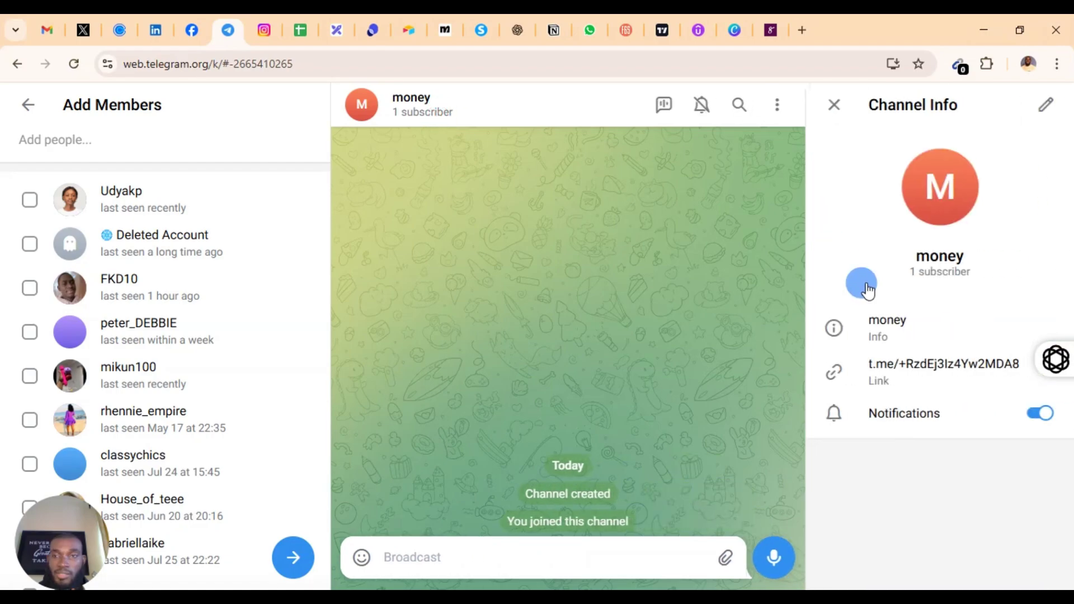
pyautogui.click(898, 374)
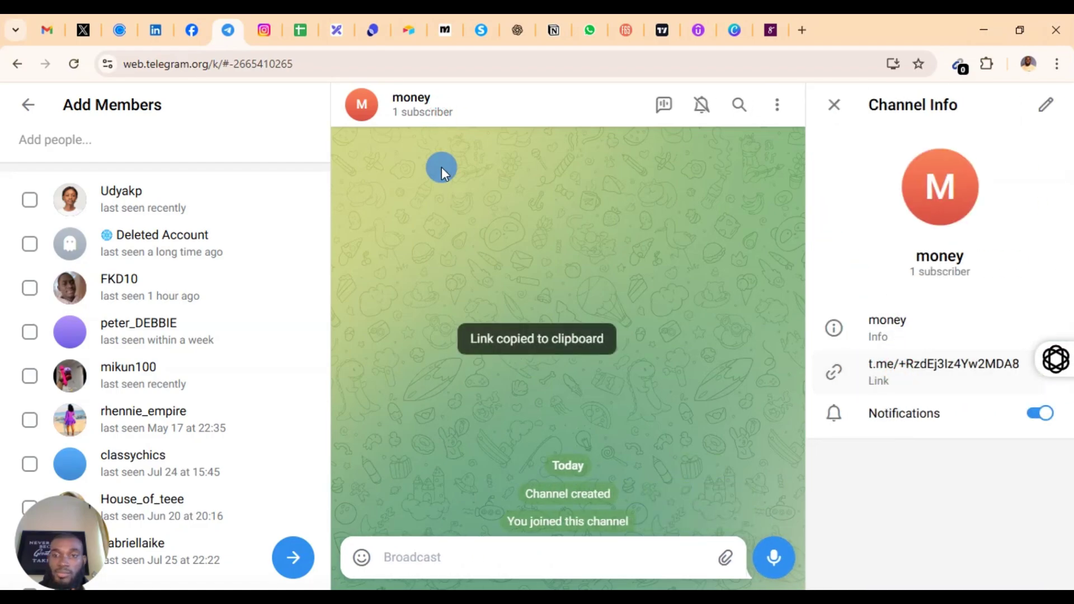
# Return to Selar, paste the copied channel link as the redirect URL and create the product
pyautogui.click(762, 38)
pyautogui.click(567, 484)
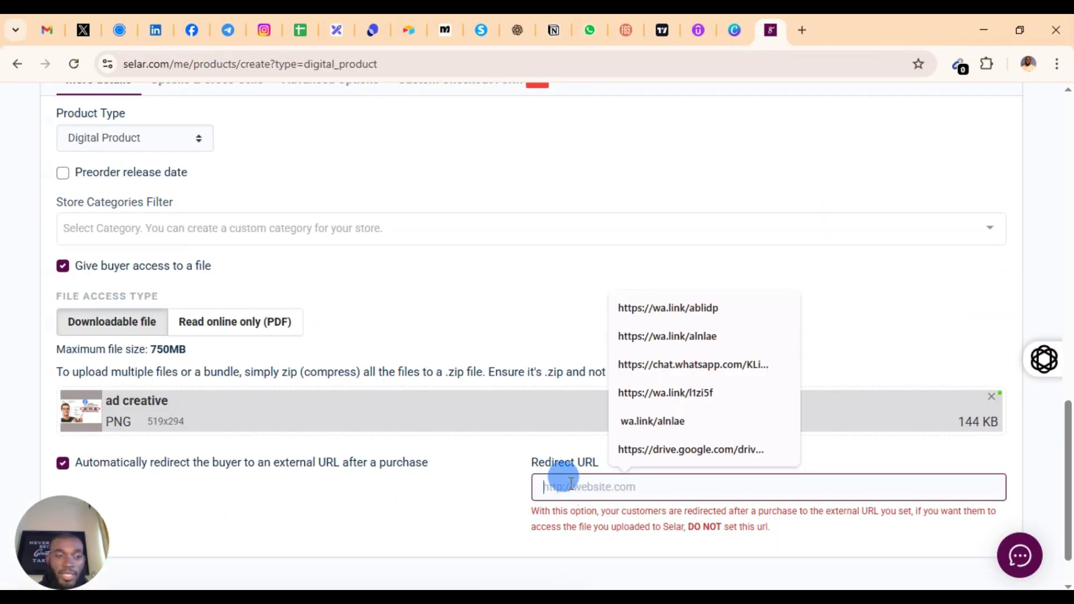
pyautogui.hotkey('ctrl', 'v')
pyautogui.scroll(-1, 671, 487)
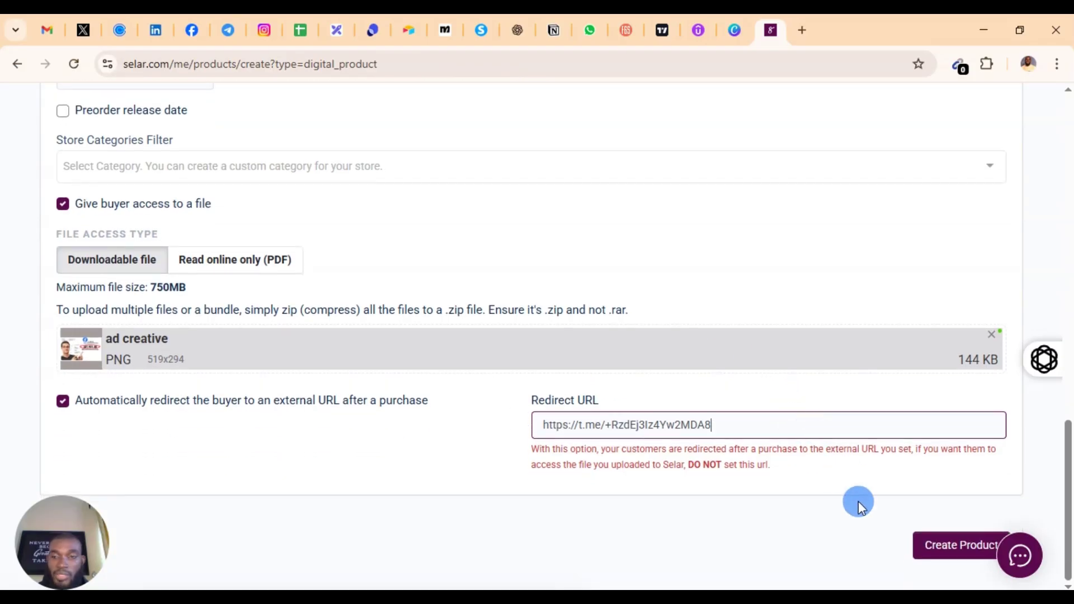
pyautogui.click(932, 562)
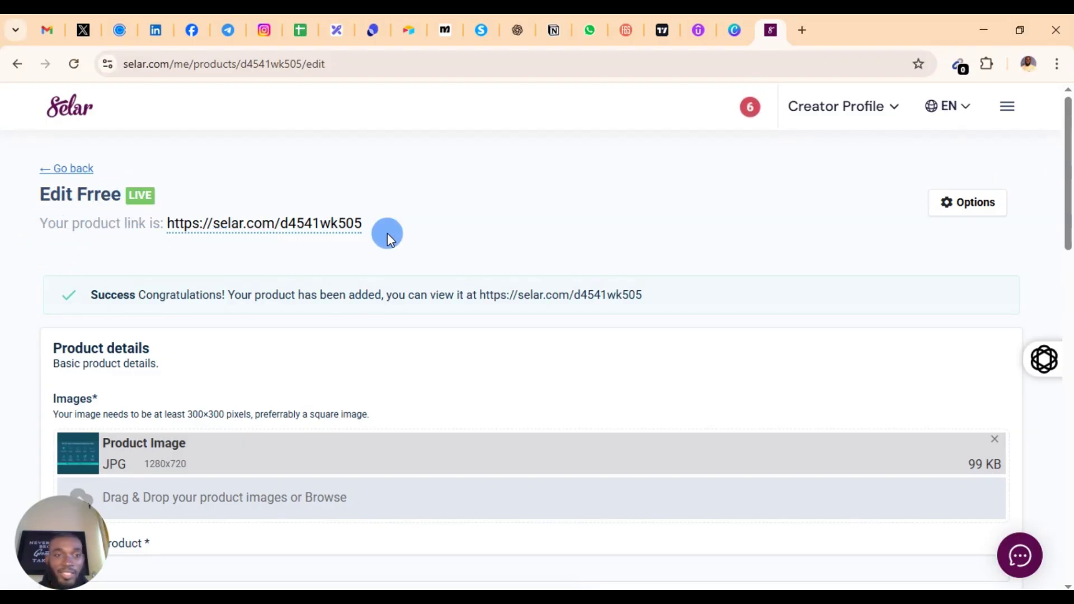
# Open the new product's link in a separate browser tab and switch to it
pyautogui.moveTo(378, 225); pyautogui.dragTo(162, 218)
pyautogui.click(216, 241)
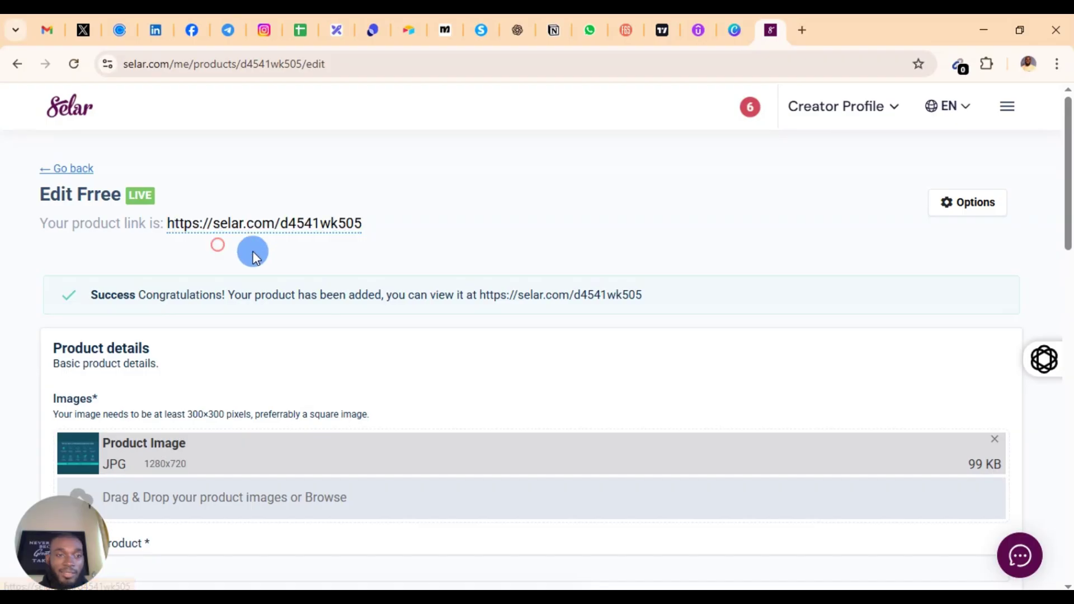
pyautogui.rightClick(299, 234)
pyautogui.click(376, 247)
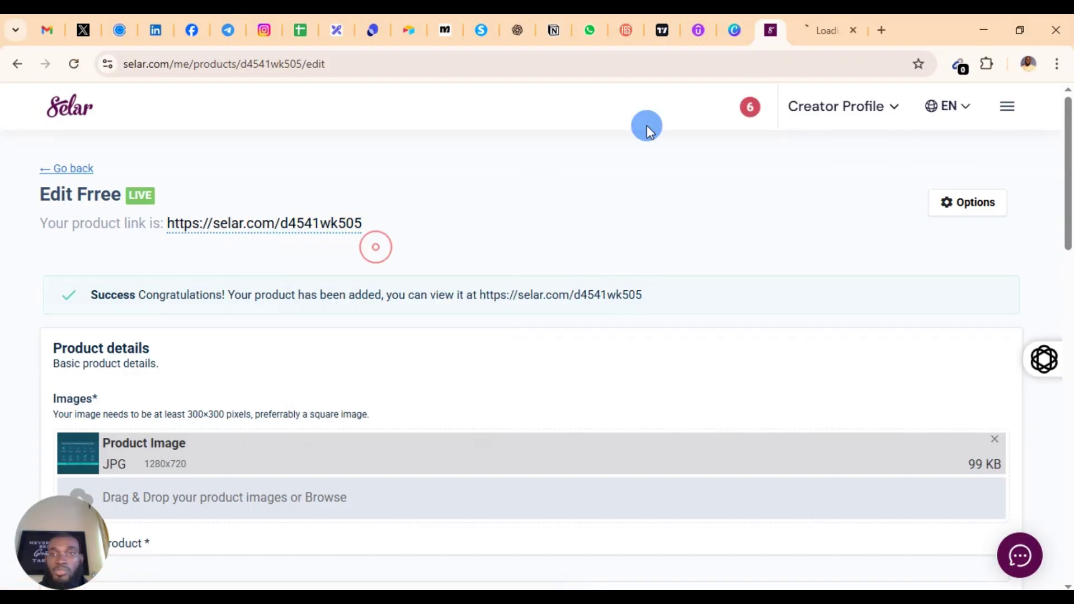
pyautogui.click(804, 23)
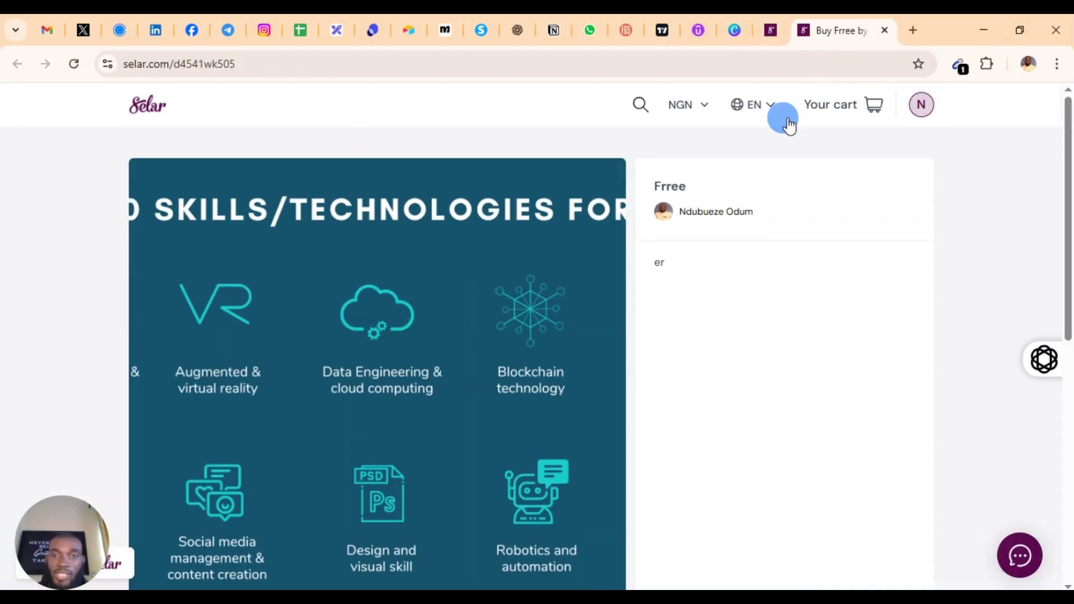
# Examine the public product page, including its image, description, sale and original prices, purchase option and customer reviews
pyautogui.scroll(-3, 336, 296)
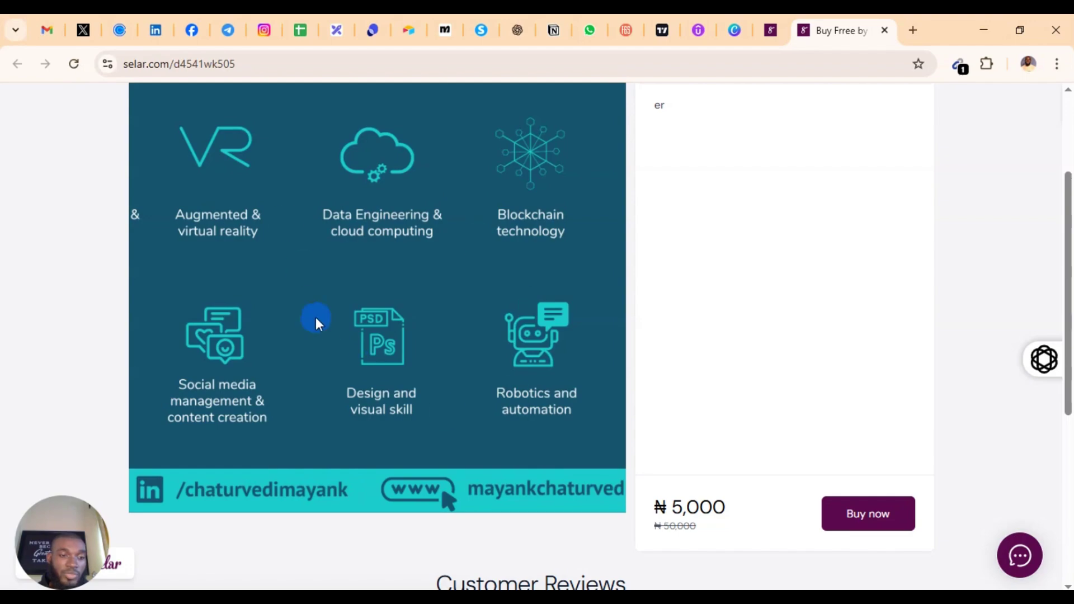
pyautogui.scroll(-3, 381, 349)
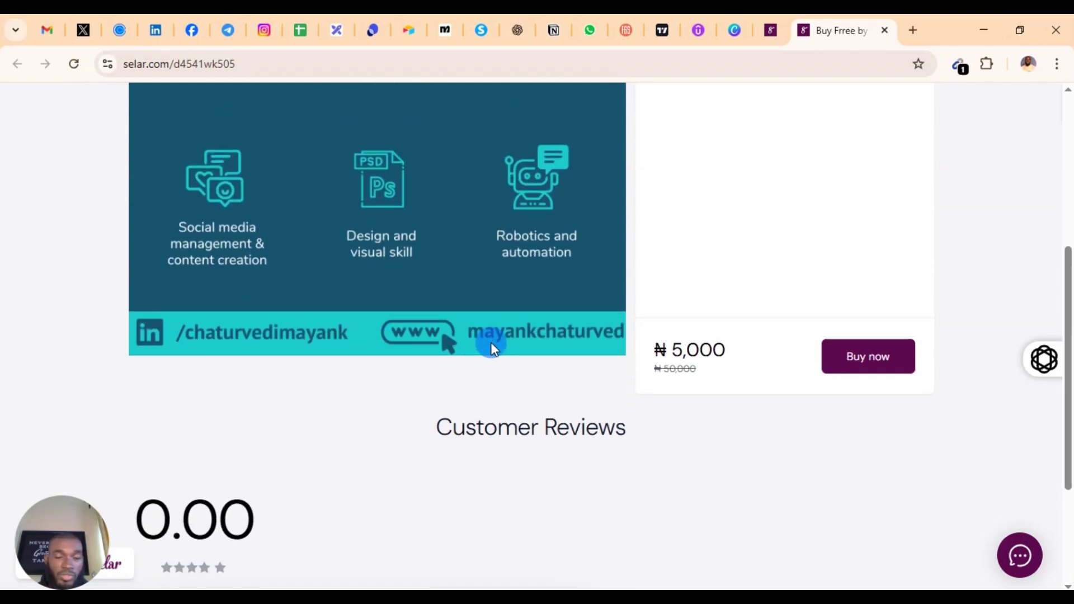
pyautogui.scroll(4, 546, 373)
pyautogui.scroll(2, 546, 374)
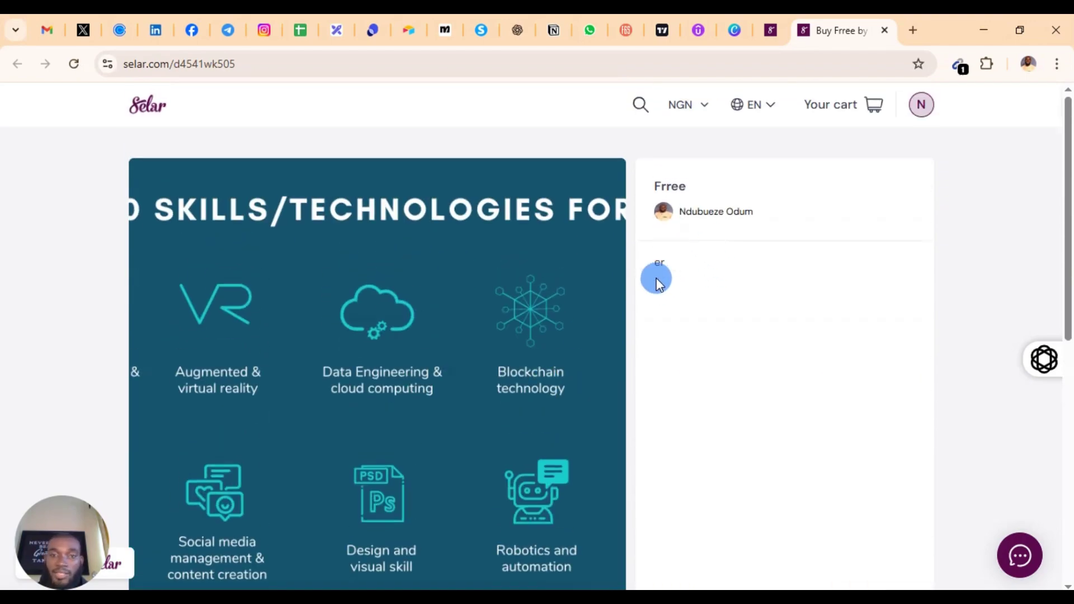
pyautogui.scroll(-7, 774, 314)
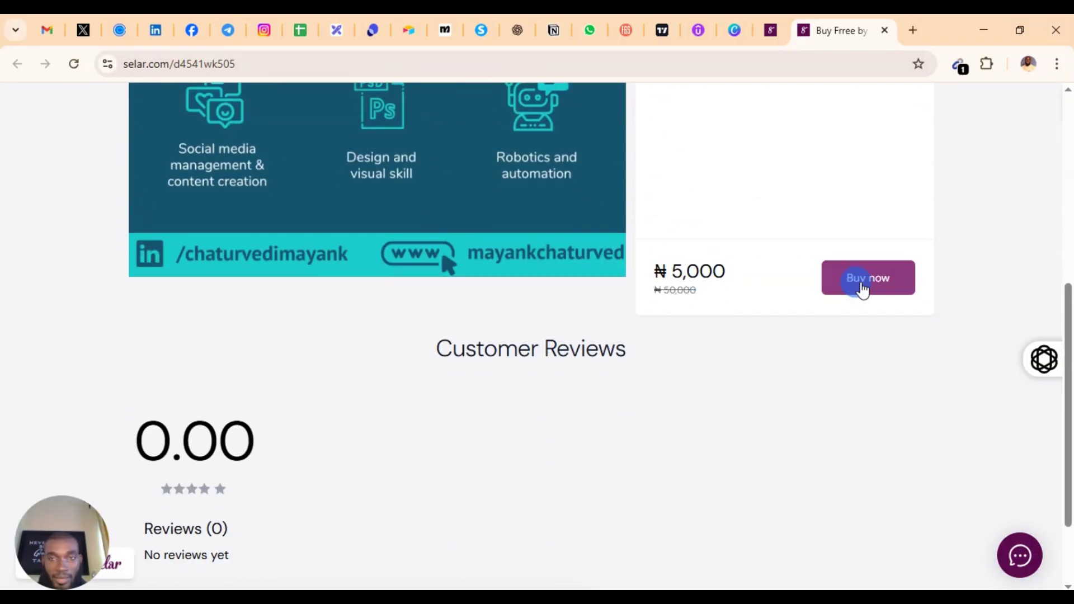
pyautogui.scroll(-2, 736, 283)
pyautogui.scroll(3, 806, 255)
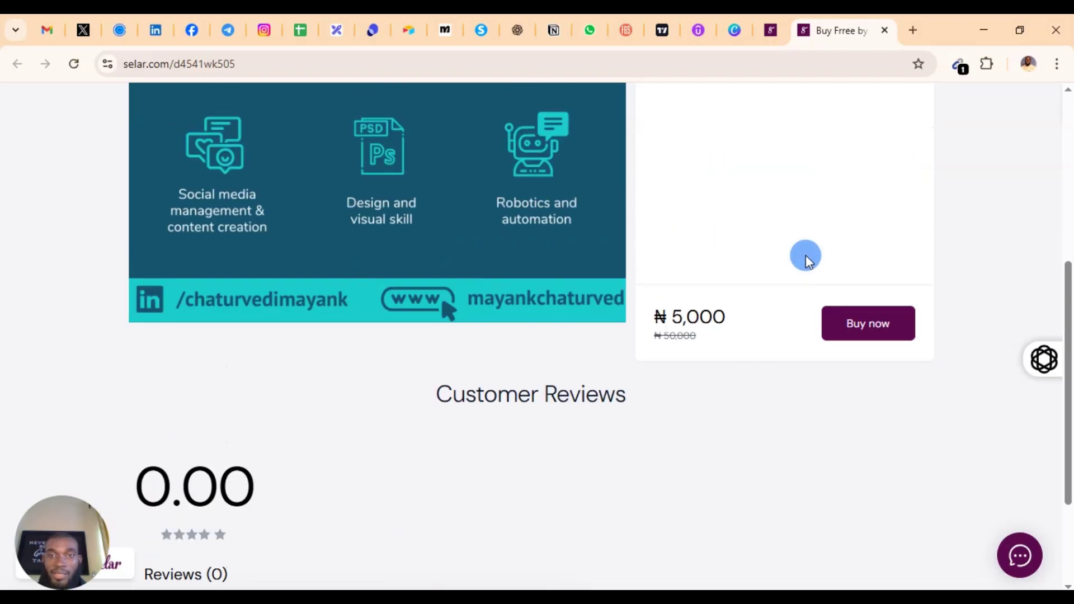
pyautogui.scroll(2, 806, 255)
pyautogui.scroll(5, 363, 419)
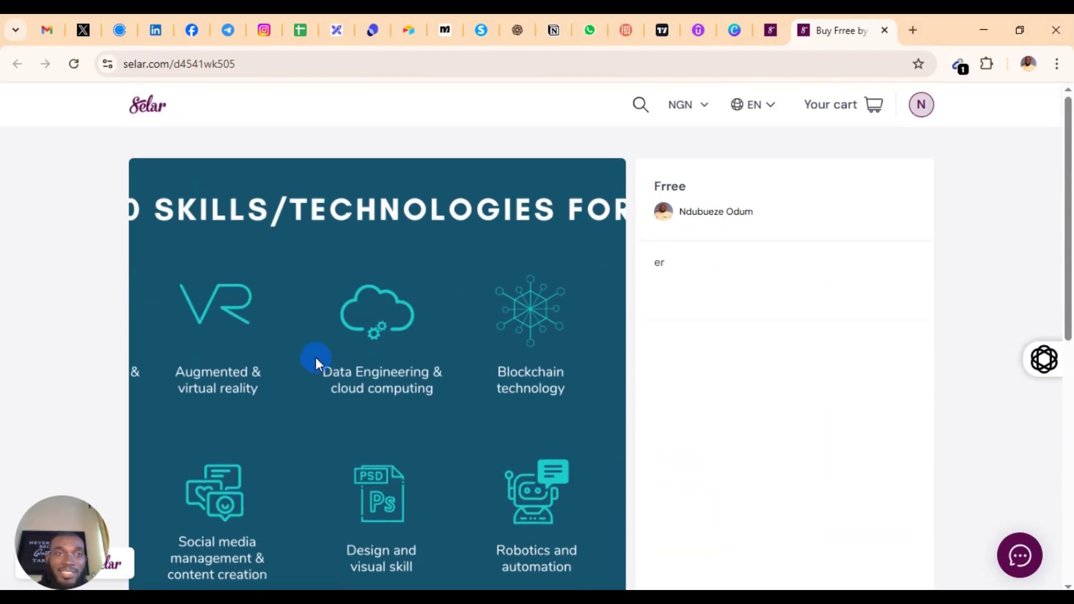
# Switch back to the "money" channel in Telegram Web
pyautogui.click(230, 30)
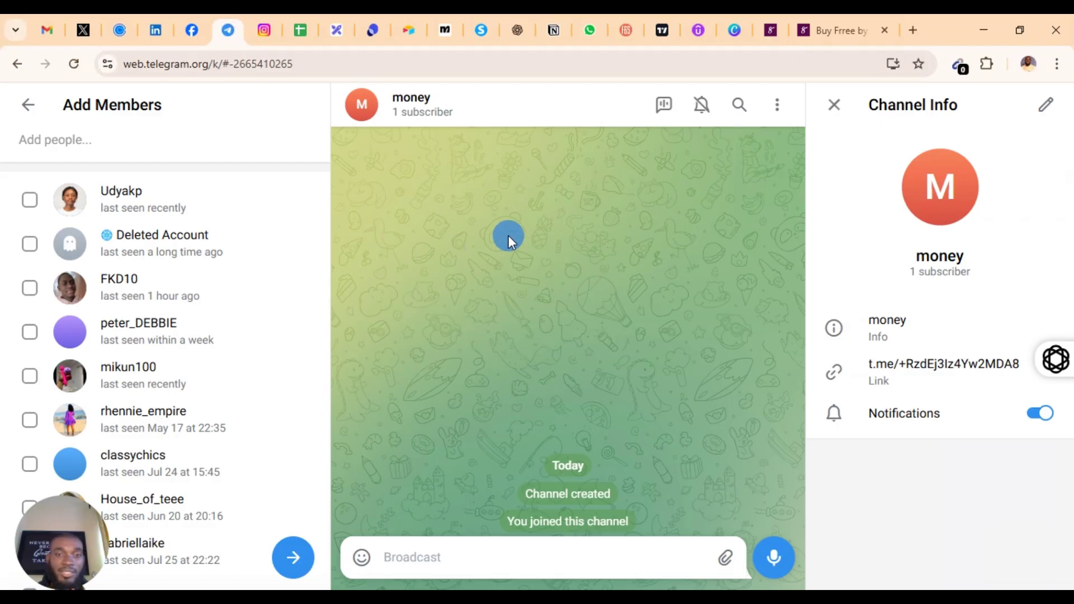